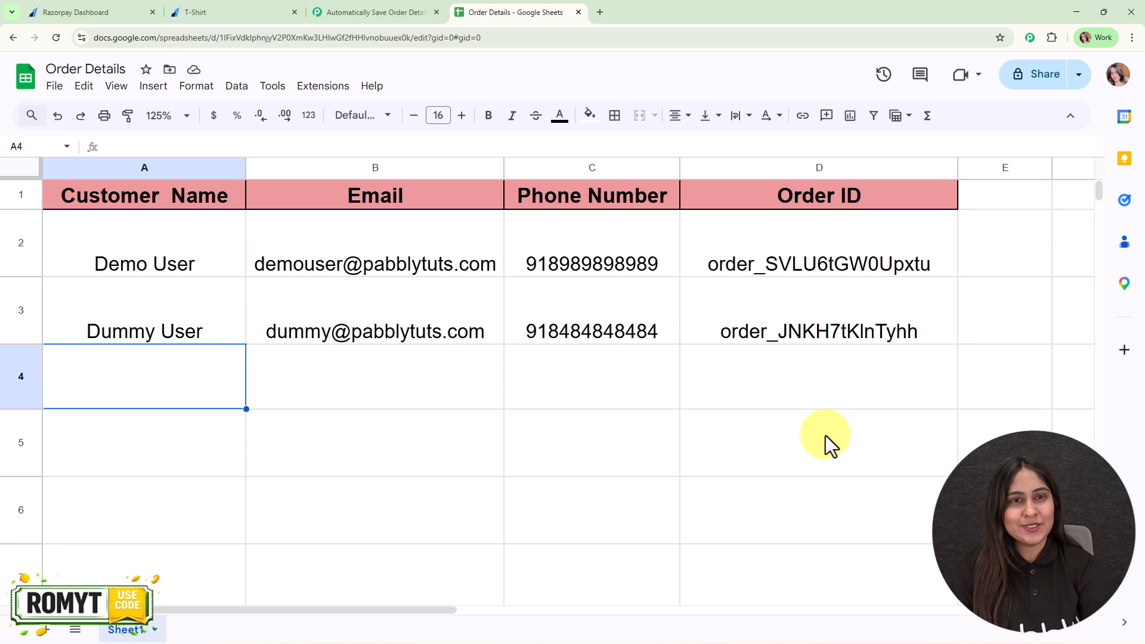
Step: Review the existing Razorpay to Google Sheets workflow in Pabbly Connect and the Order Details spreadsheet it fills
left_click(377, 11)
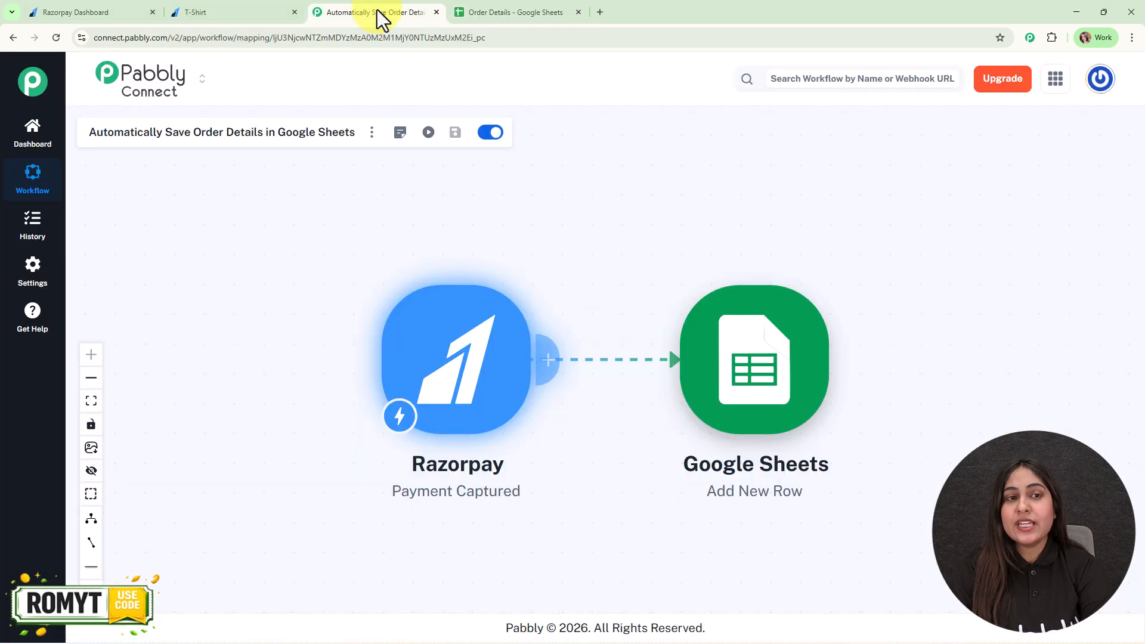
left_click_drag(582, 213, 580, 191)
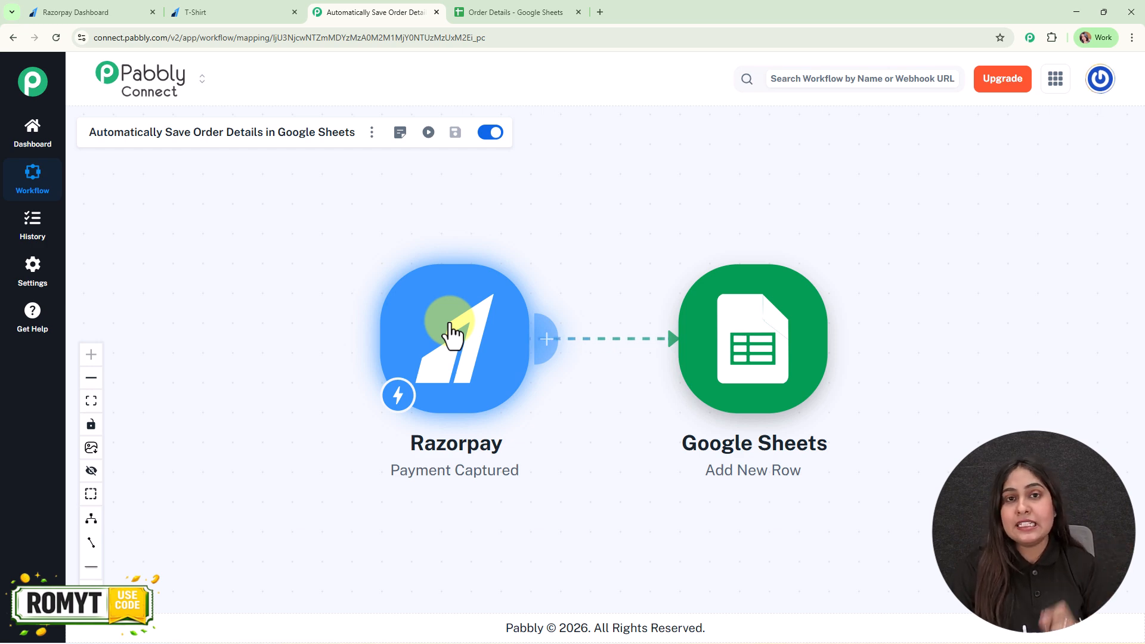
left_click(452, 10)
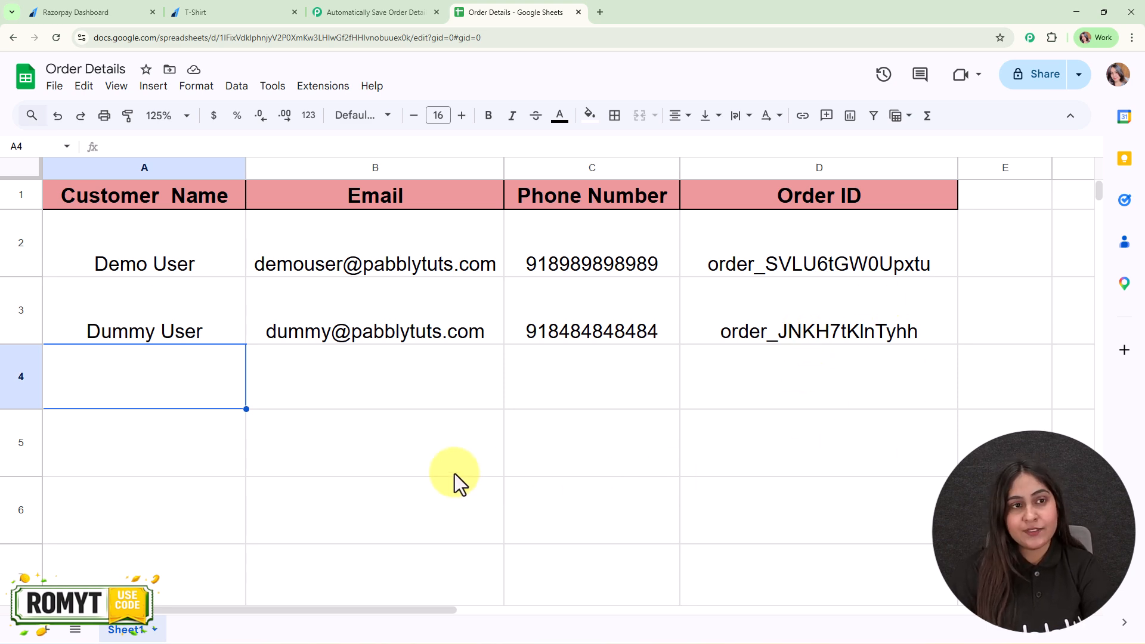
left_click(364, 12)
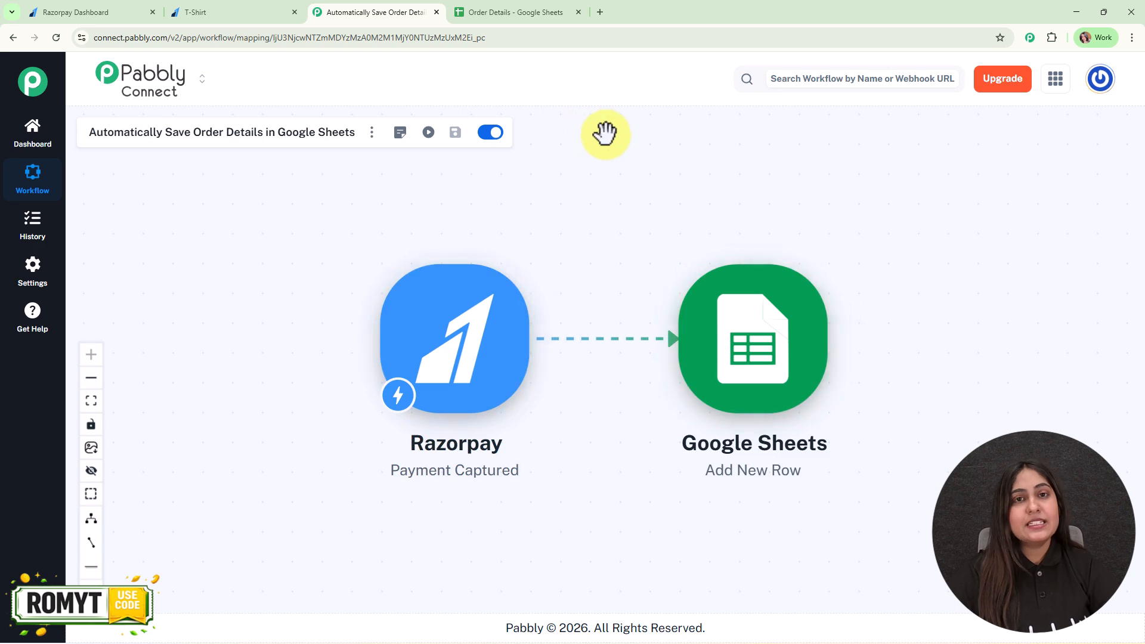
Step: Switch to the Razorpay T-Shirt payment page and make the ₹500 test payment by UPI
left_click(205, 4)
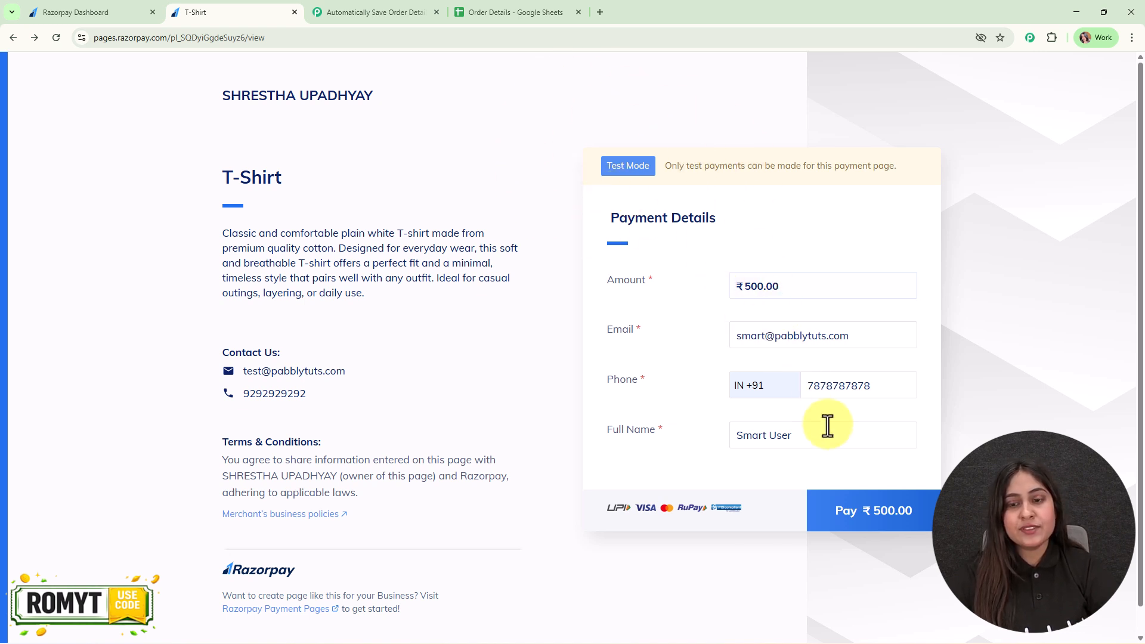
left_click(879, 516)
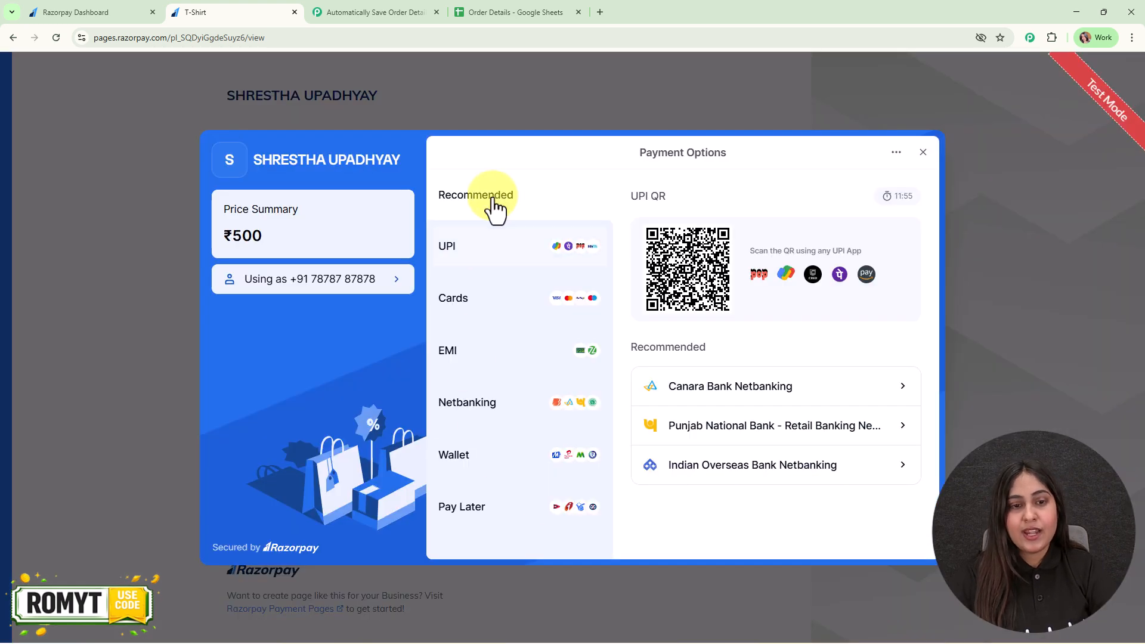
left_click(531, 266)
left_click(749, 402)
type("success@razorpay")
left_click(739, 444)
left_click(738, 457)
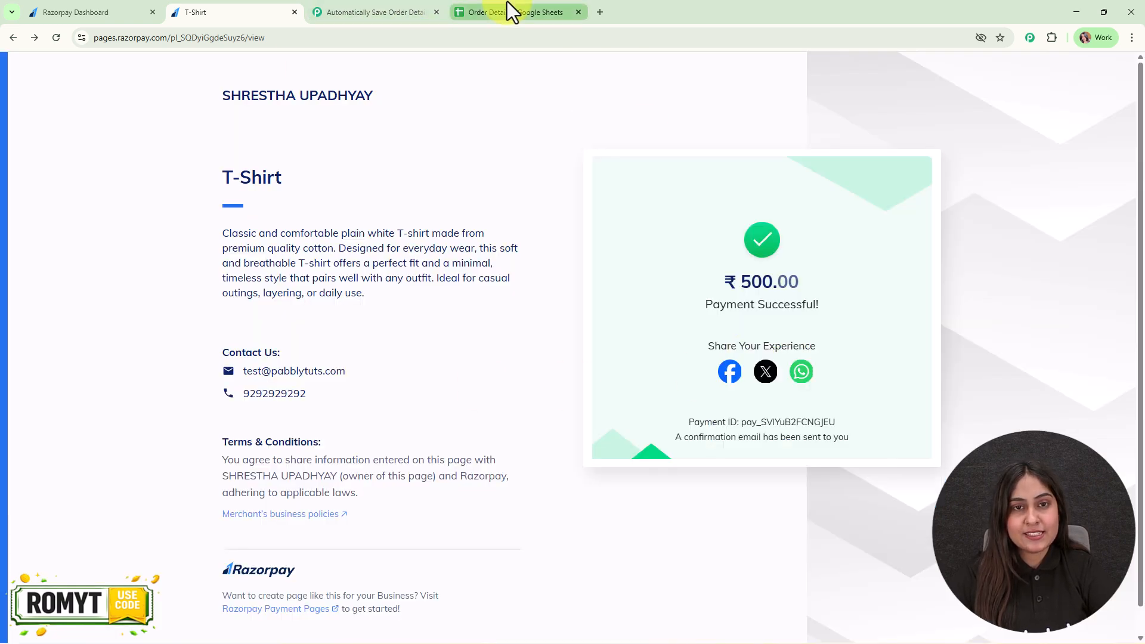
Step: Check the Order Details spreadsheet for the new customer's row and order ID, and return to the existing workflow
left_click(507, 12)
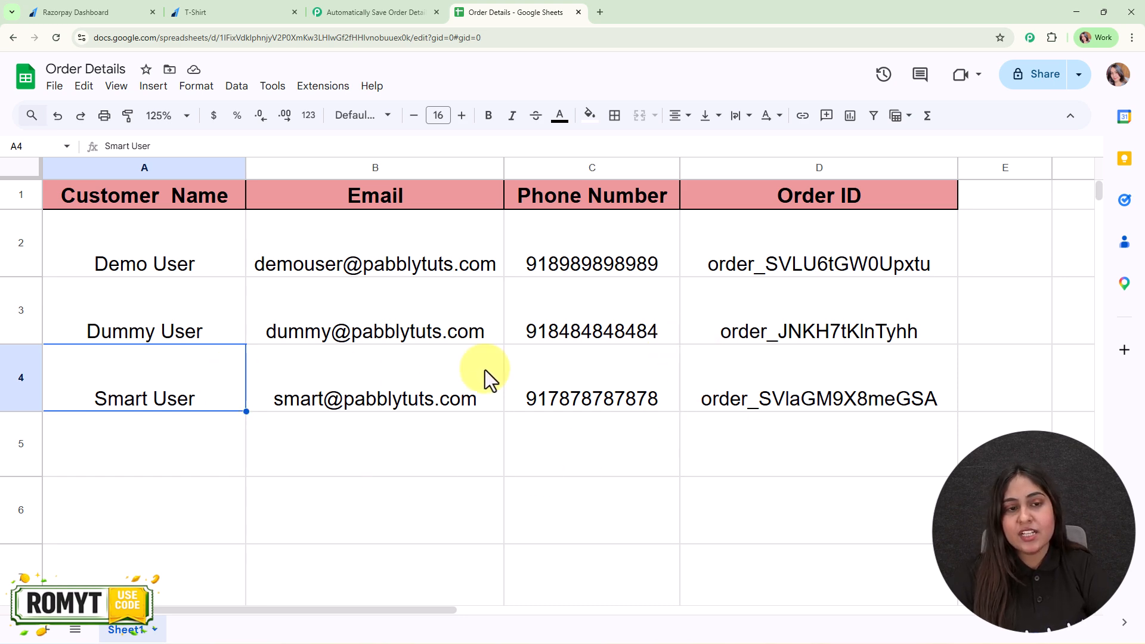
left_click(885, 376)
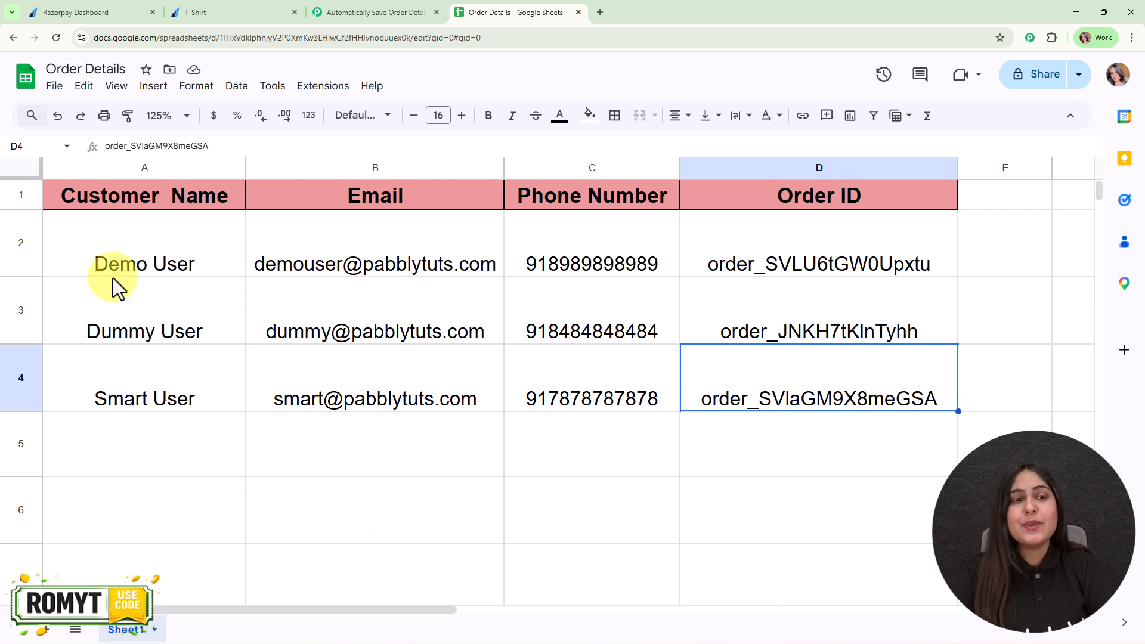
left_click(358, 12)
mouse_move(625, 288)
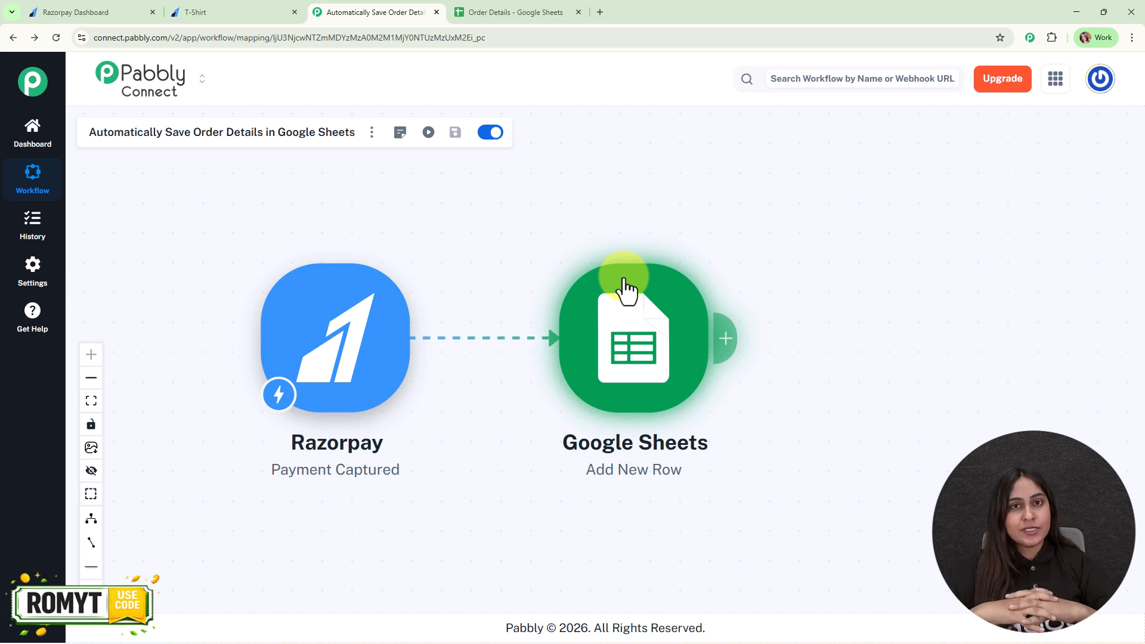
Step: Open the pabbly.com/connect website in a new browser tab
left_click(600, 3)
type("pabbly.com/connect")
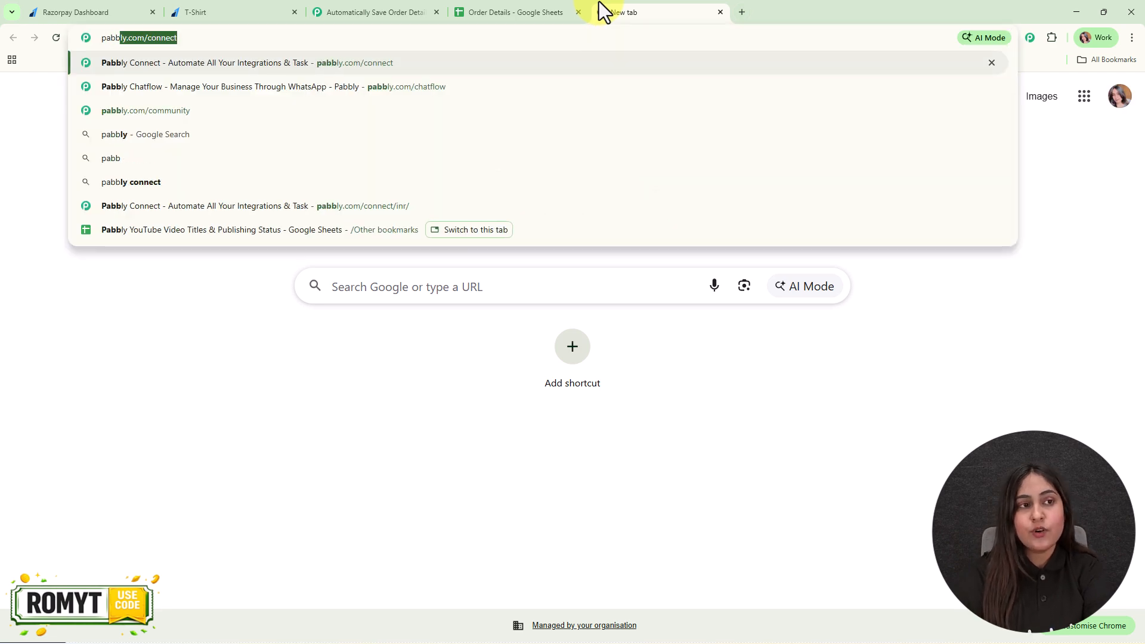
key("Return")
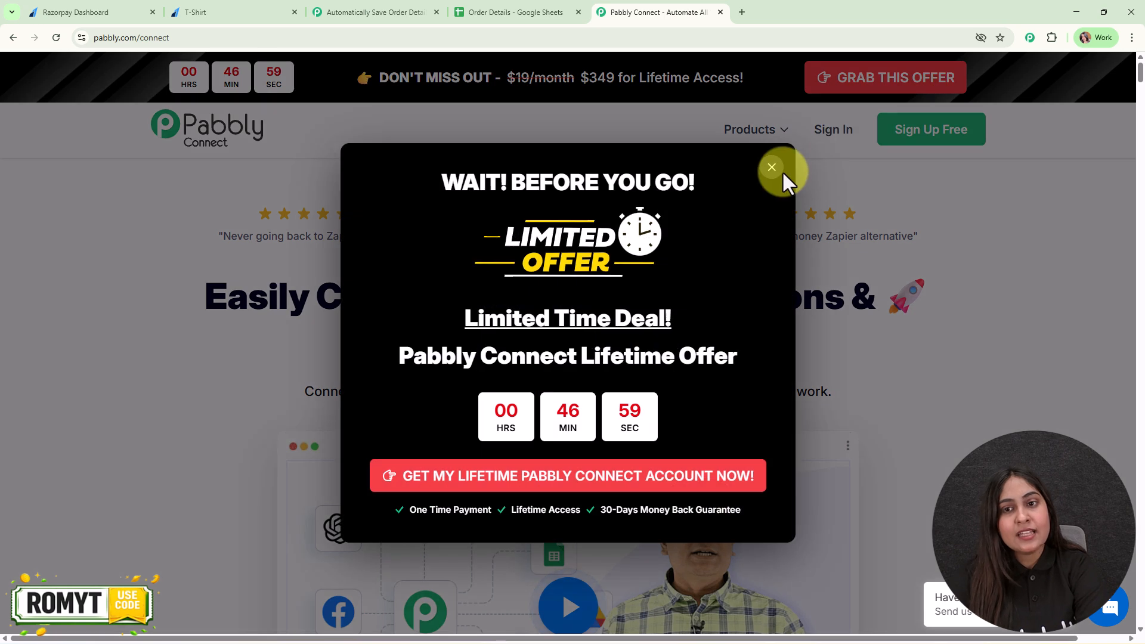
left_click(772, 168)
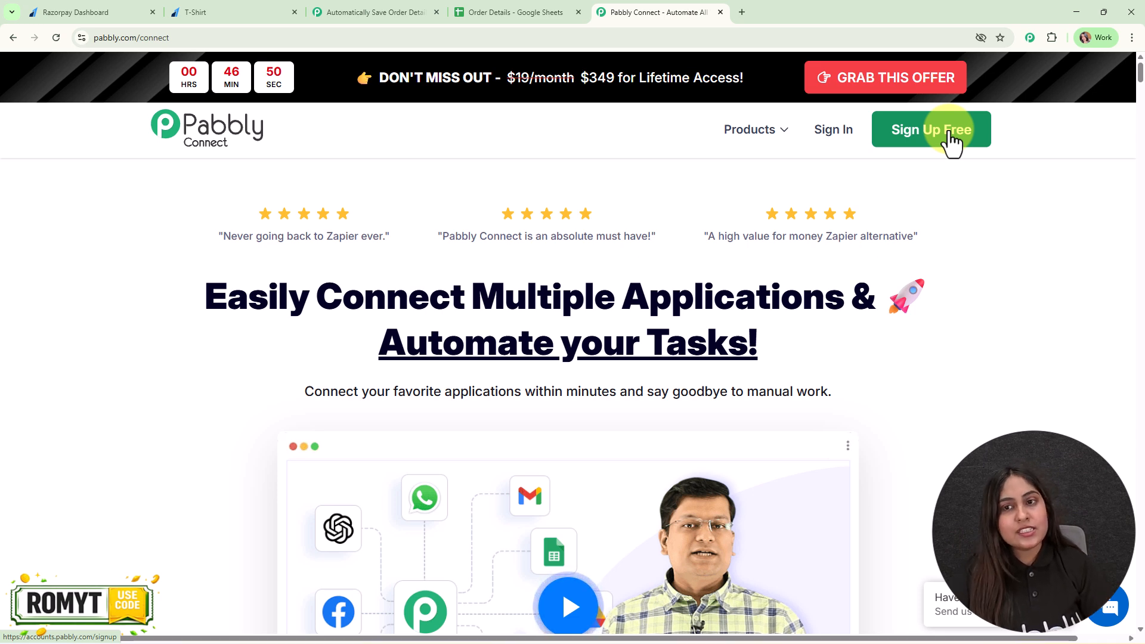
Step: Sign in to Pabbly and access Pabbly Connect from the list of apps
left_click(831, 132)
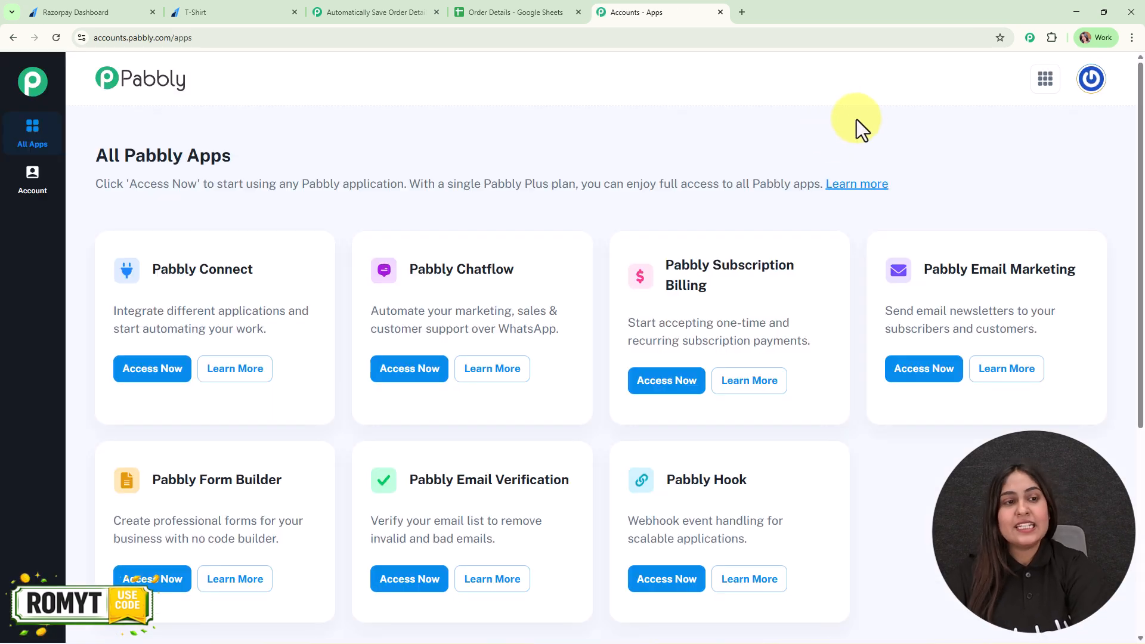
left_click_drag(94, 157, 332, 154)
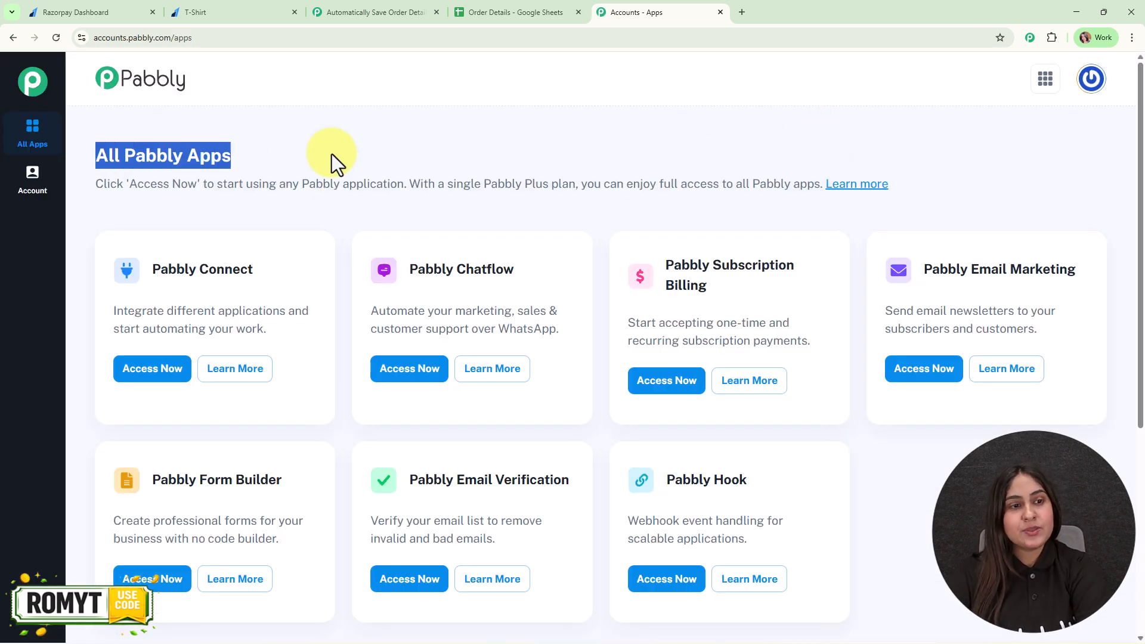
left_click(732, 130)
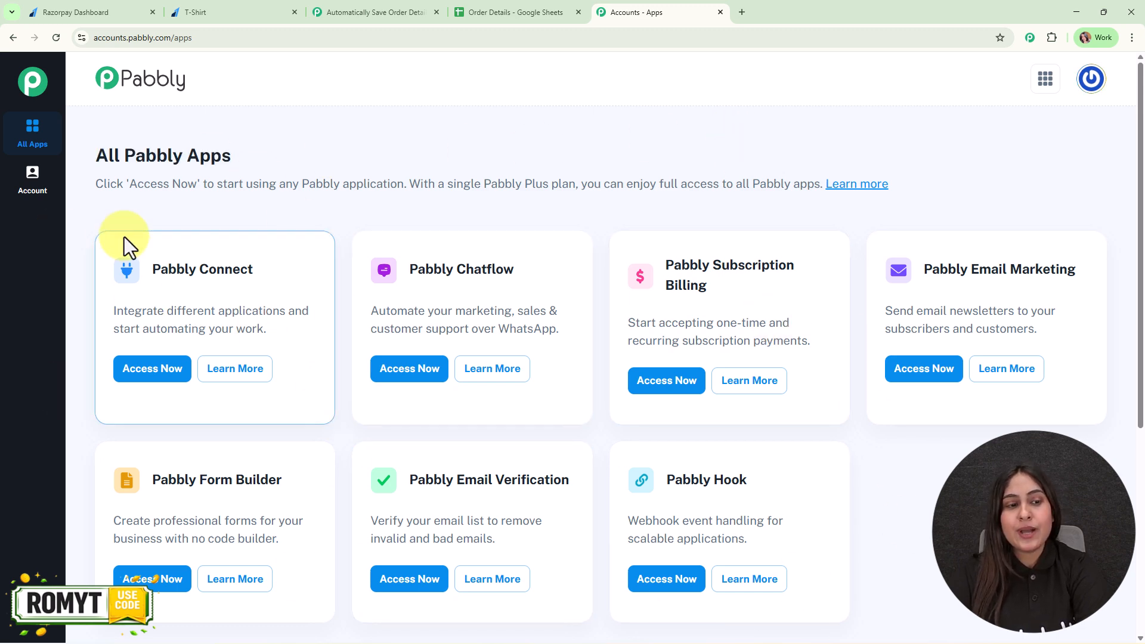
left_click(153, 372)
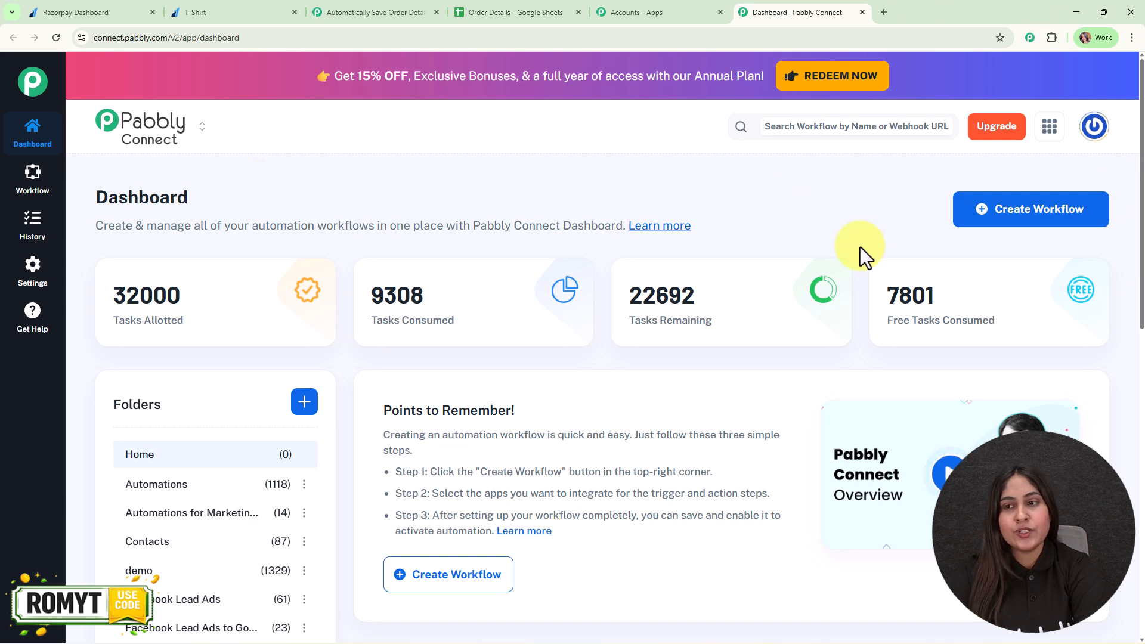
Step: Create a workflow named "Automatically Save Order Details in Google Sheets" with the New (Beta) builder in the Google Sheets folder
left_click(1033, 220)
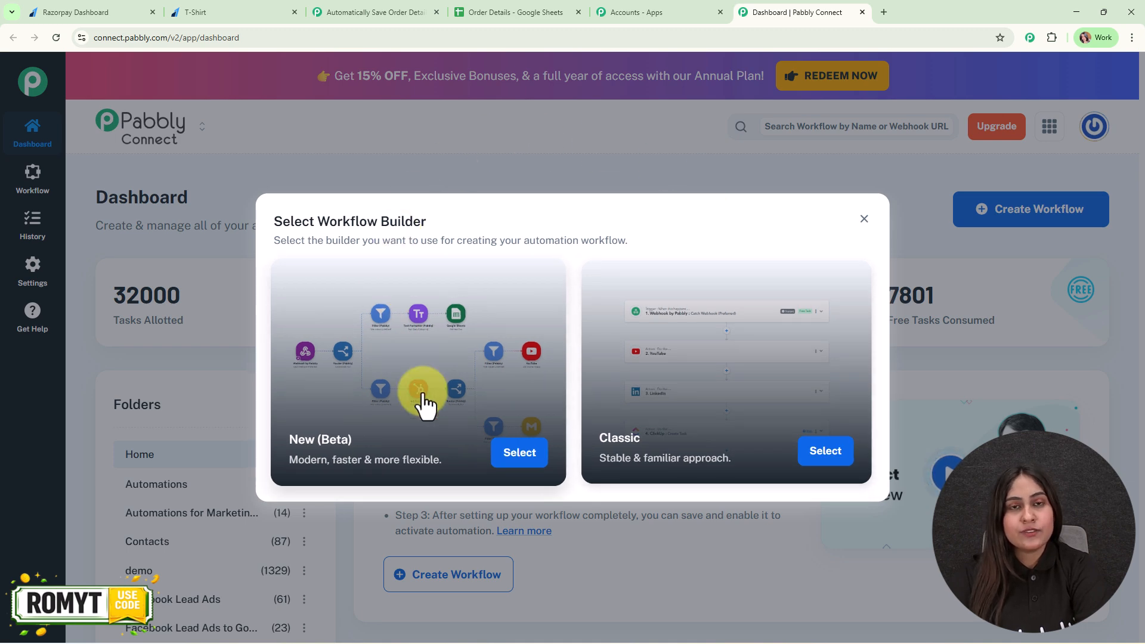
left_click(528, 456)
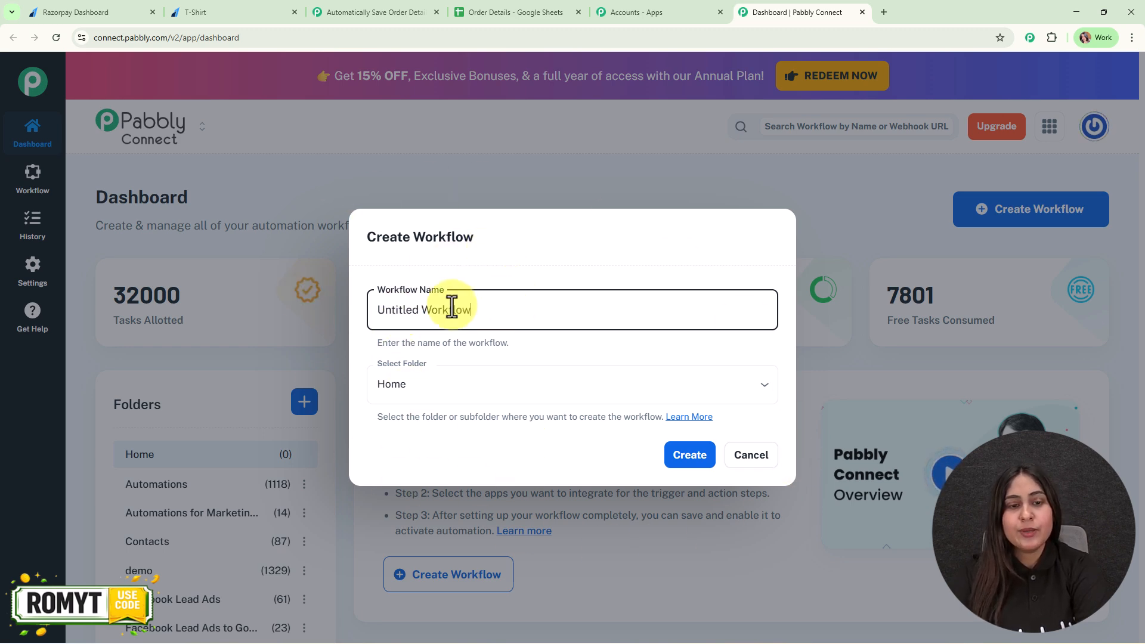
left_click_drag(494, 307, 359, 323)
type("Automatically Save Order Details in Google Sheets")
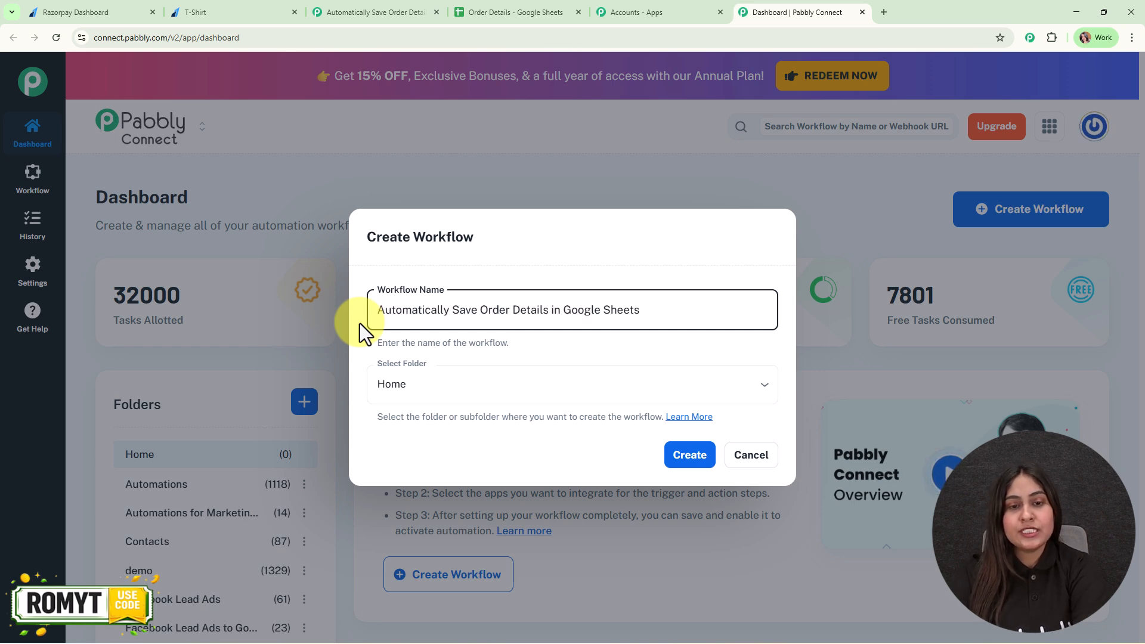
left_click(665, 385)
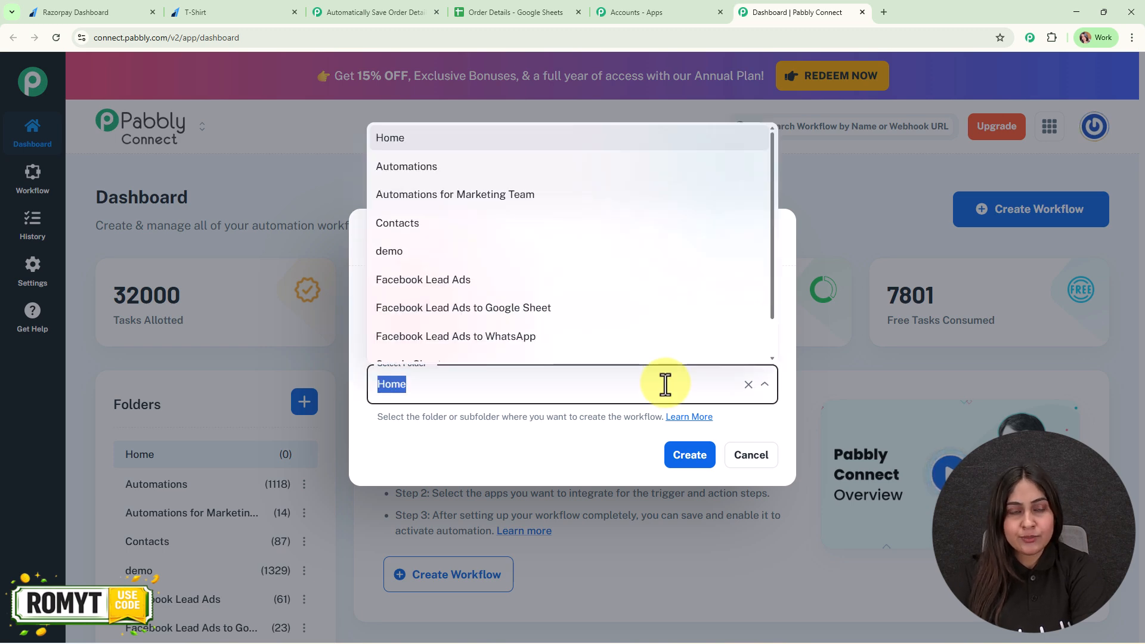
scroll(576, 342, "down", 1)
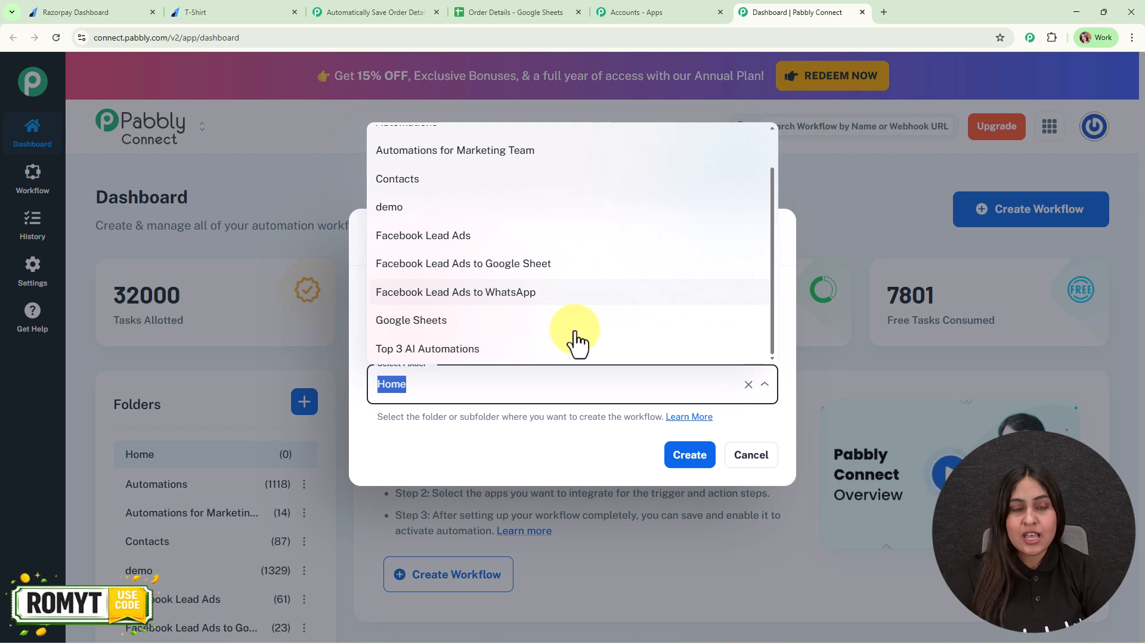
left_click(447, 320)
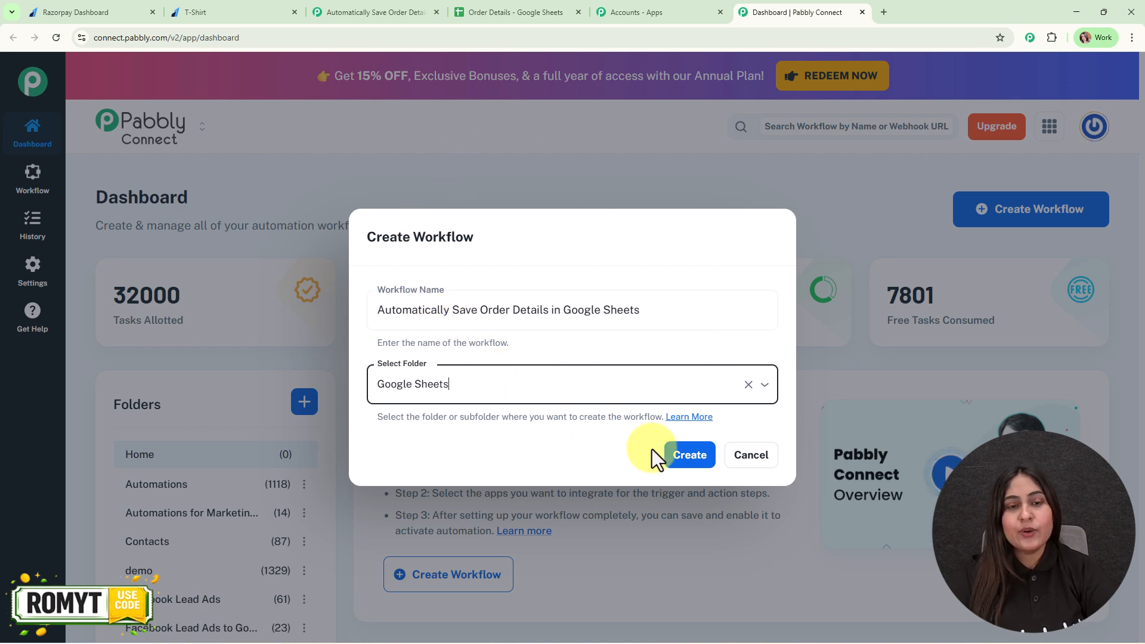
left_click(704, 467)
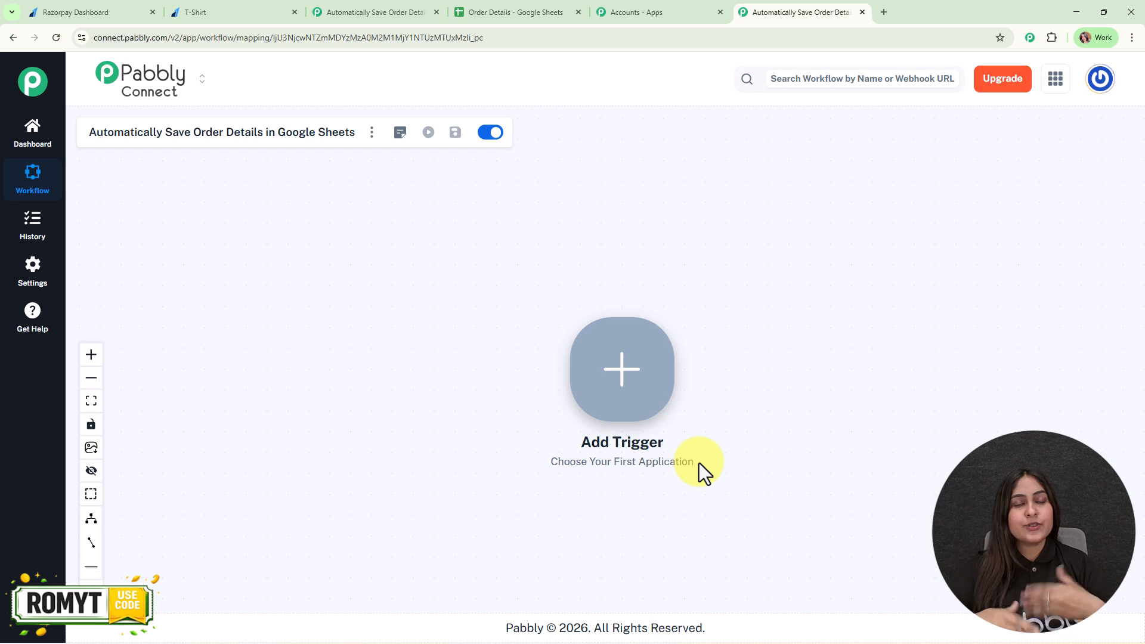
Step: Set Razorpay as the workflow's trigger app with the Payment Captured event and connect it
left_click_drag(616, 337, 281, 307)
left_click(278, 301)
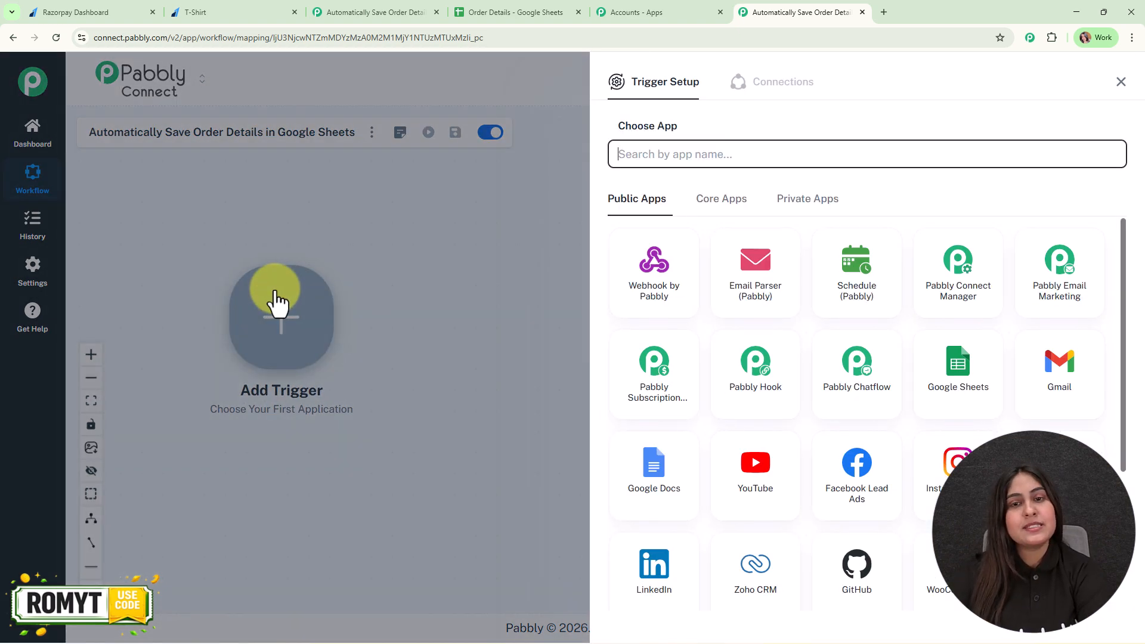
type("razorpa")
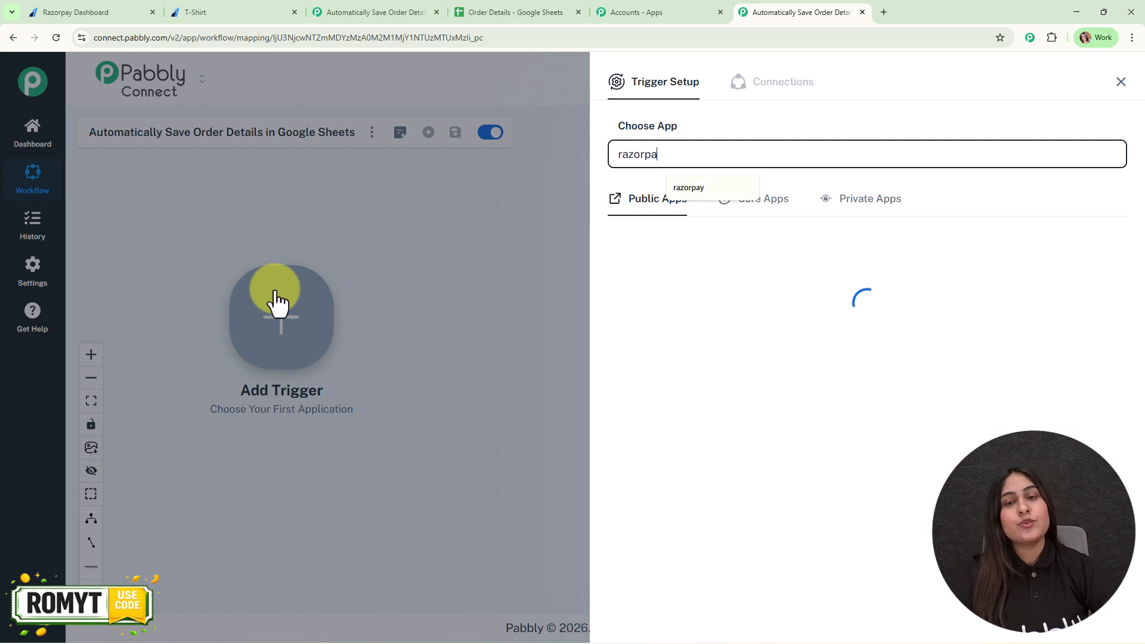
left_click(657, 265)
left_click(654, 222)
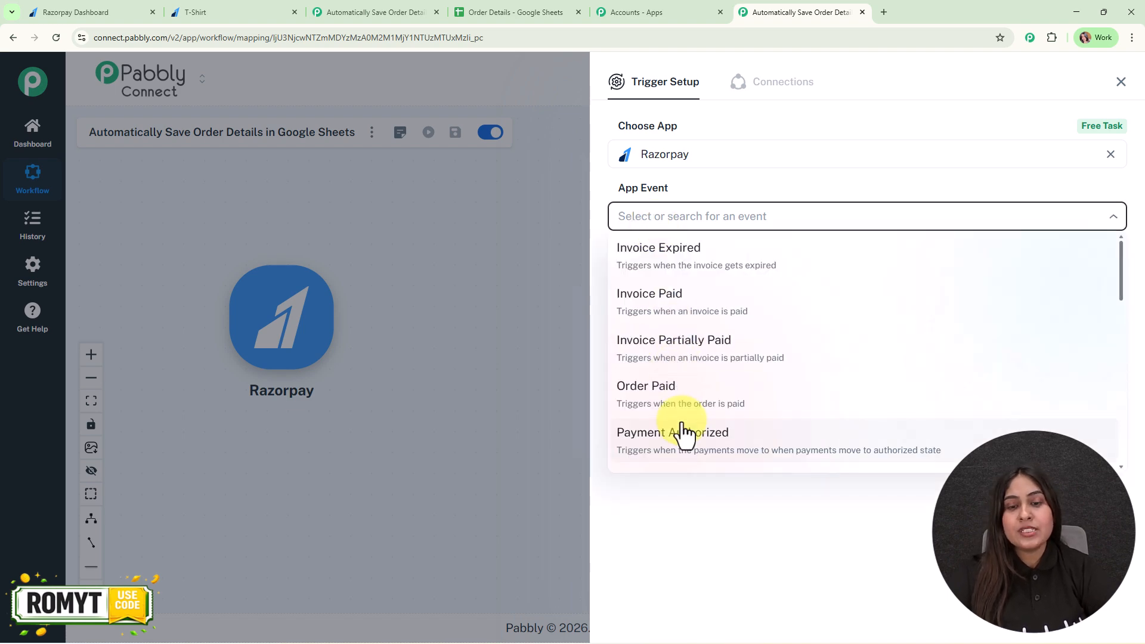
scroll(683, 430, "down", 2)
left_click(687, 385)
left_click(636, 268)
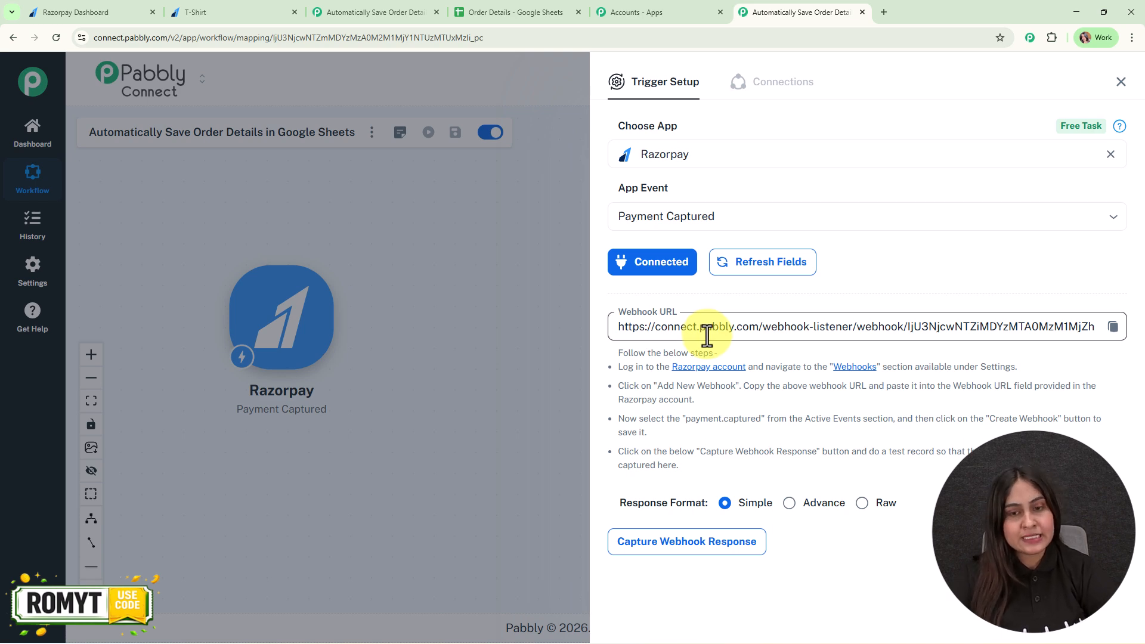
Step: Review the Razorpay setup instructions and copy the trigger's webhook URL, with the webhook response capture started
left_click_drag(616, 366, 889, 464)
left_click(890, 464)
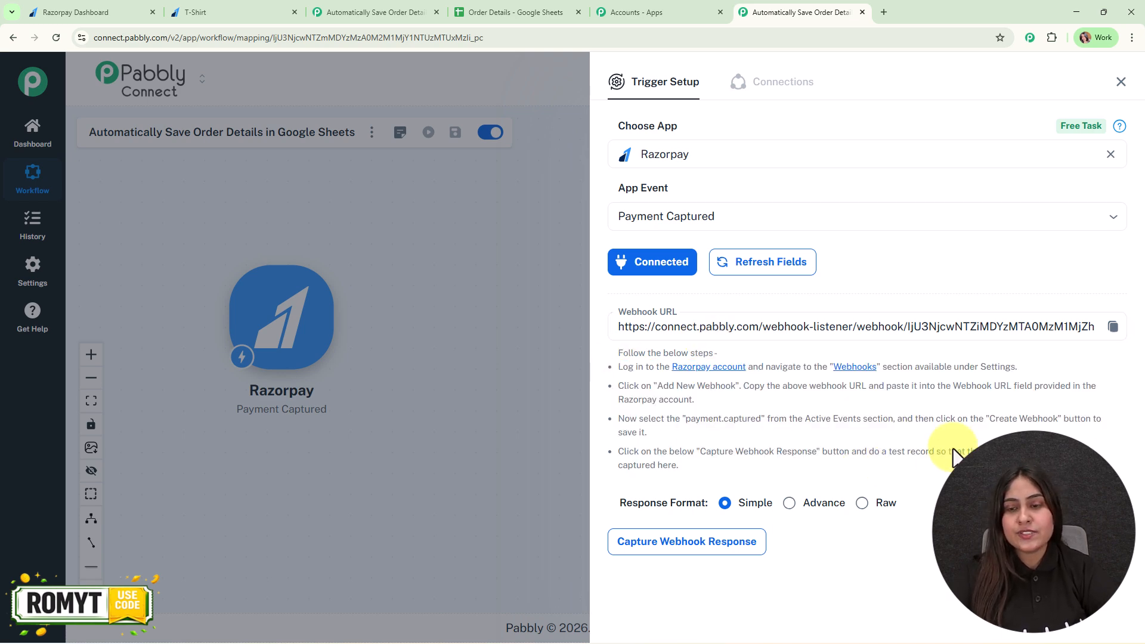
left_click(1111, 329)
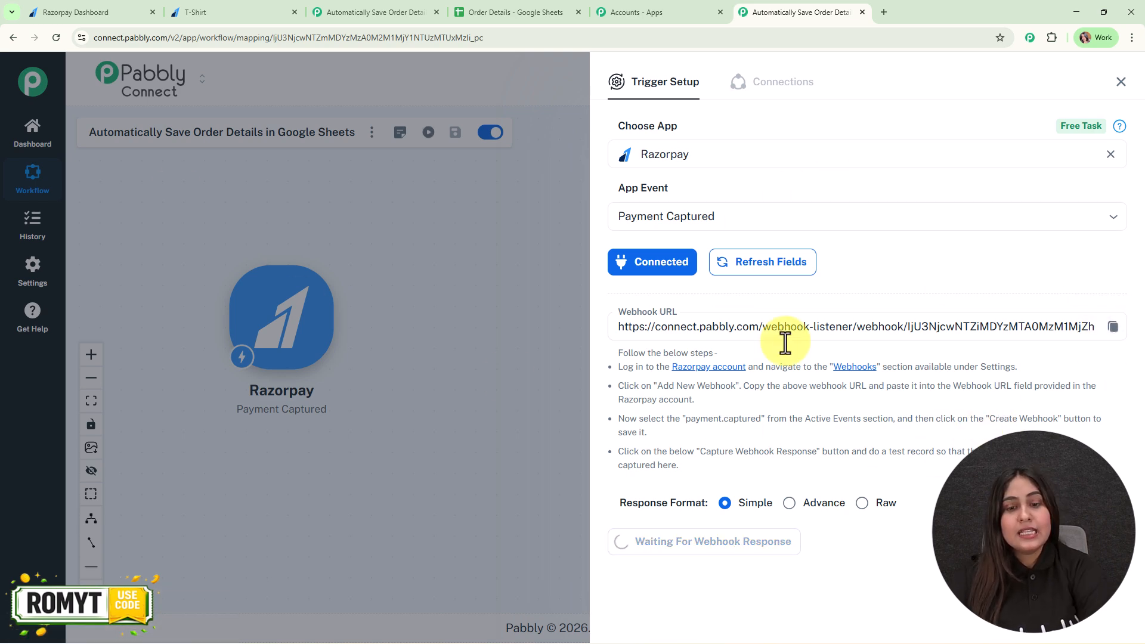
Step: Start a new webhook in the Razorpay dashboard's developer settings and paste the copied Pabbly webhook URL as its address
left_click(87, 4)
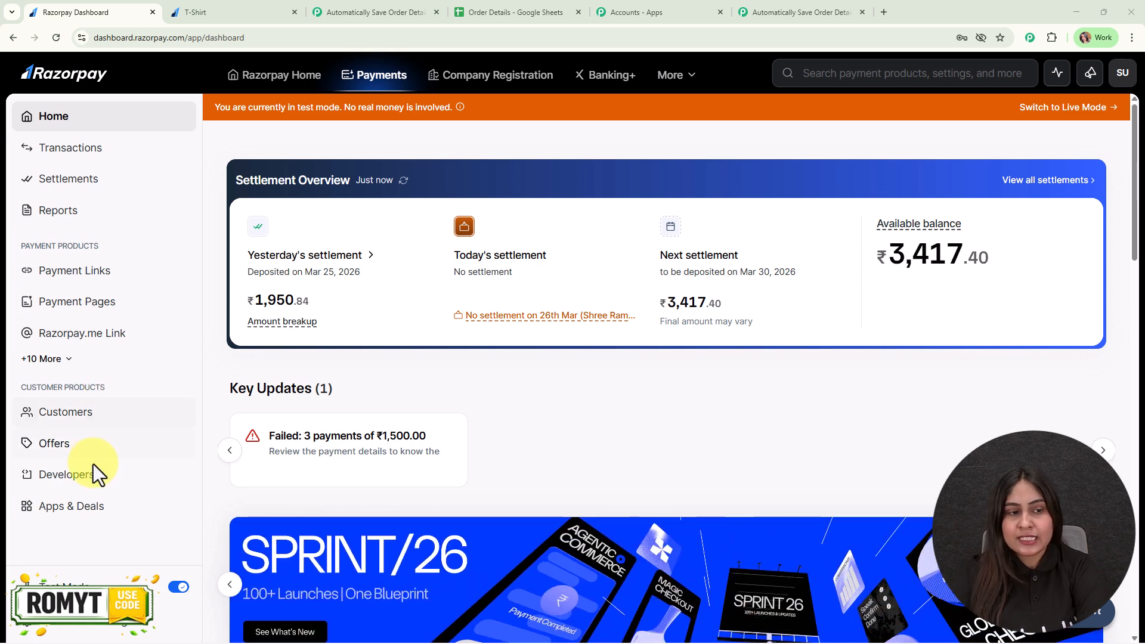
left_click(58, 494)
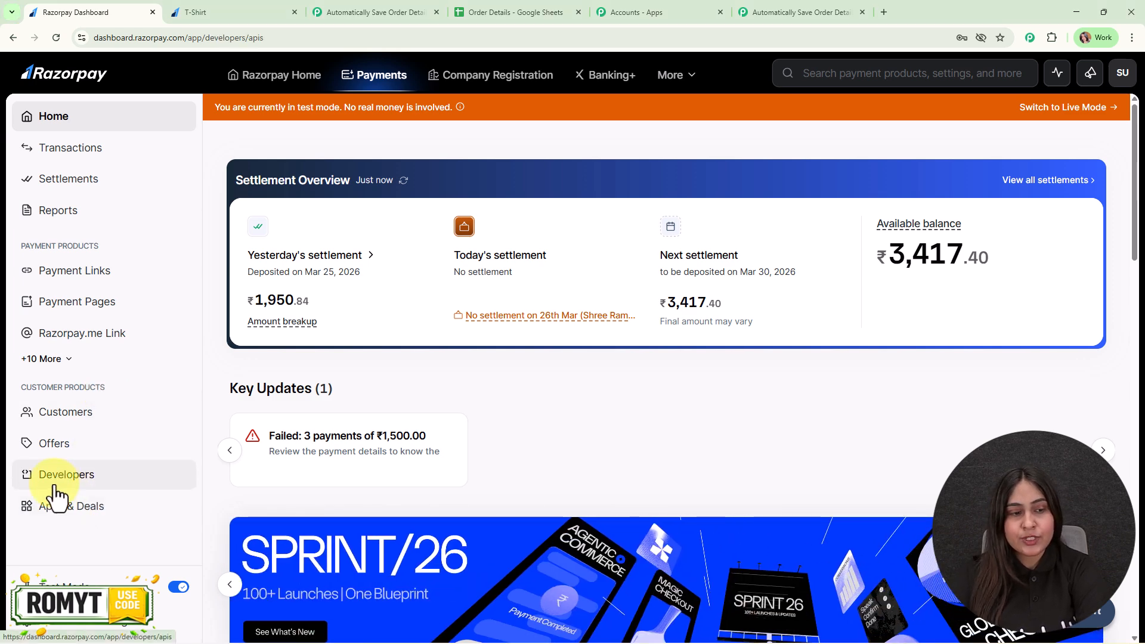
left_click(315, 158)
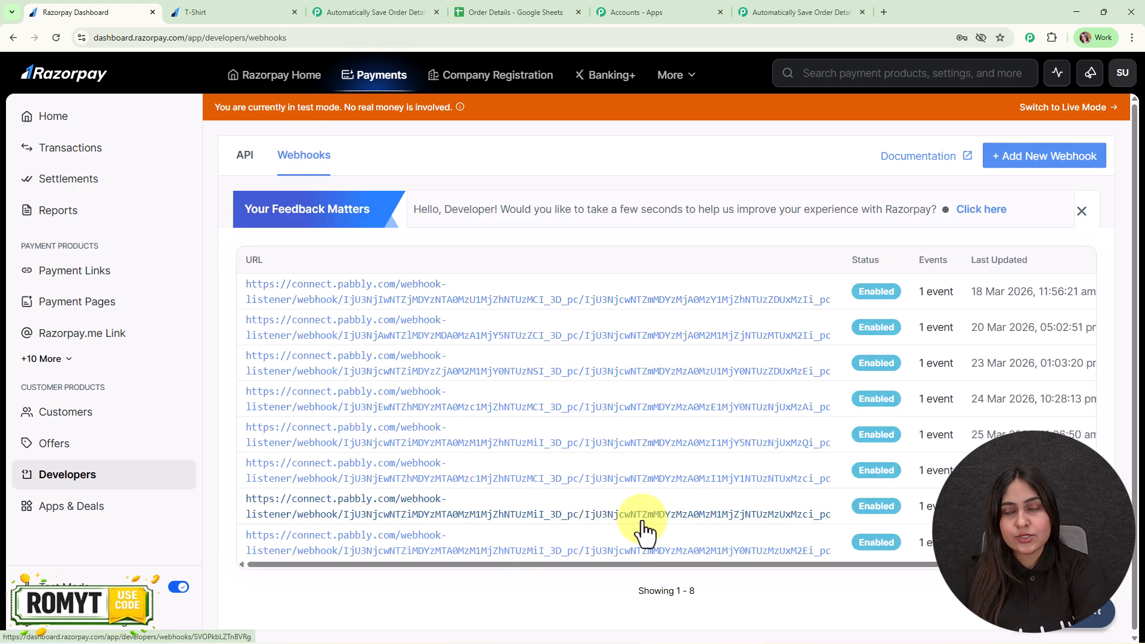
left_click(1000, 166)
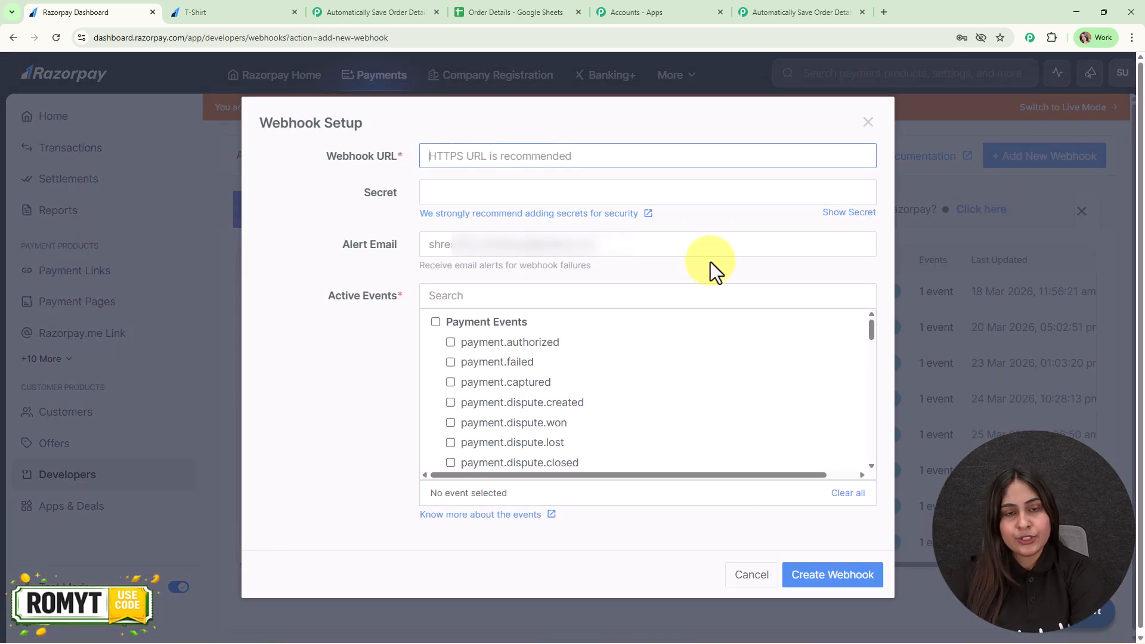
key("ctrl+v")
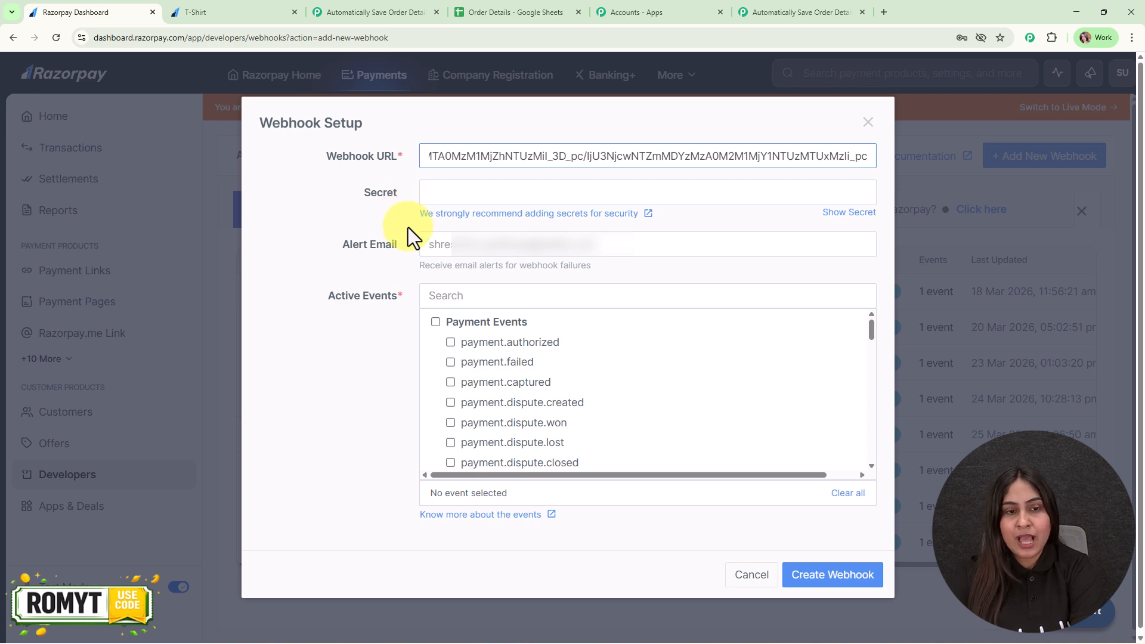
Step: Subscribe the new webhook to the payment.captured event, create it, and switch back to the Pabbly Connect workflow
left_click(506, 385)
left_click(857, 582)
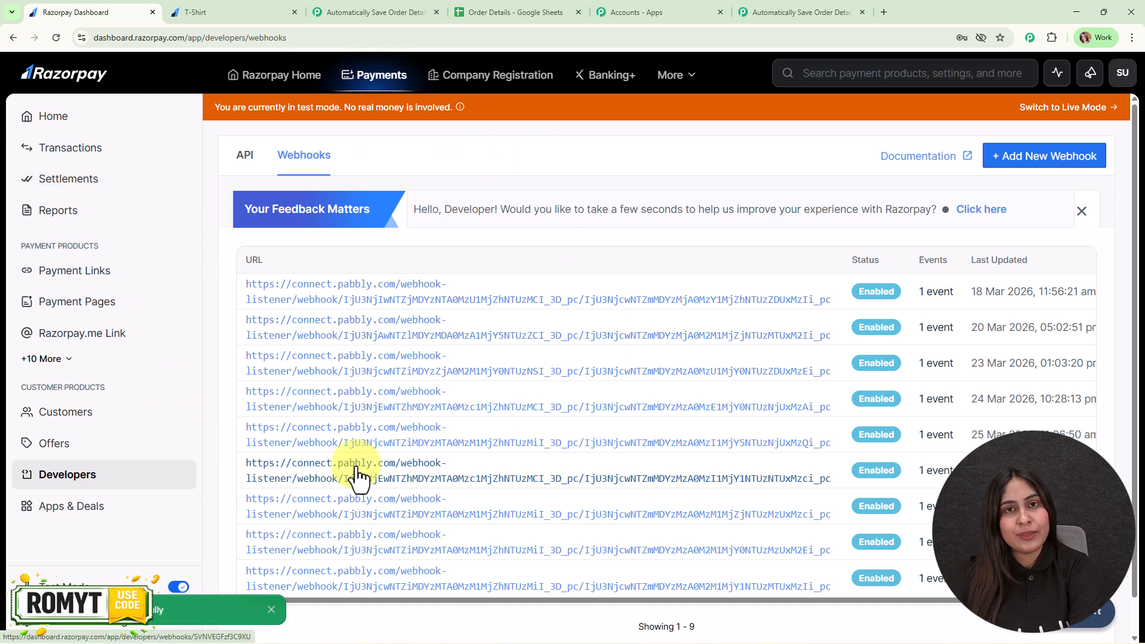
left_click(776, 8)
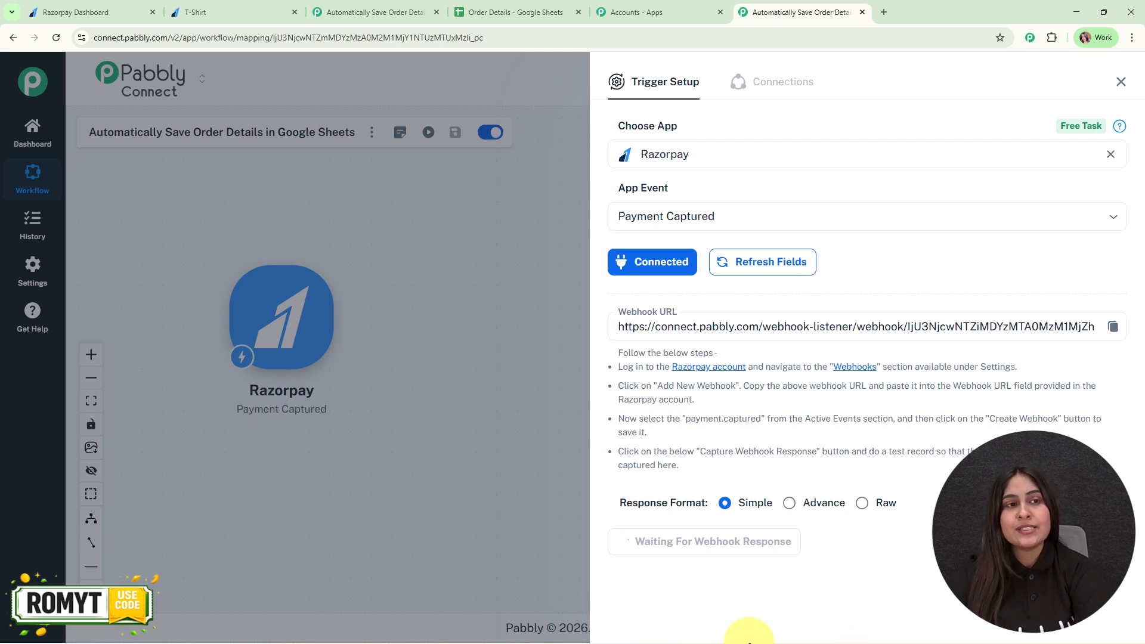
Step: Reload the T-Shirt payment page and fill in the test customer's email, phone number and full name
left_click(270, 2)
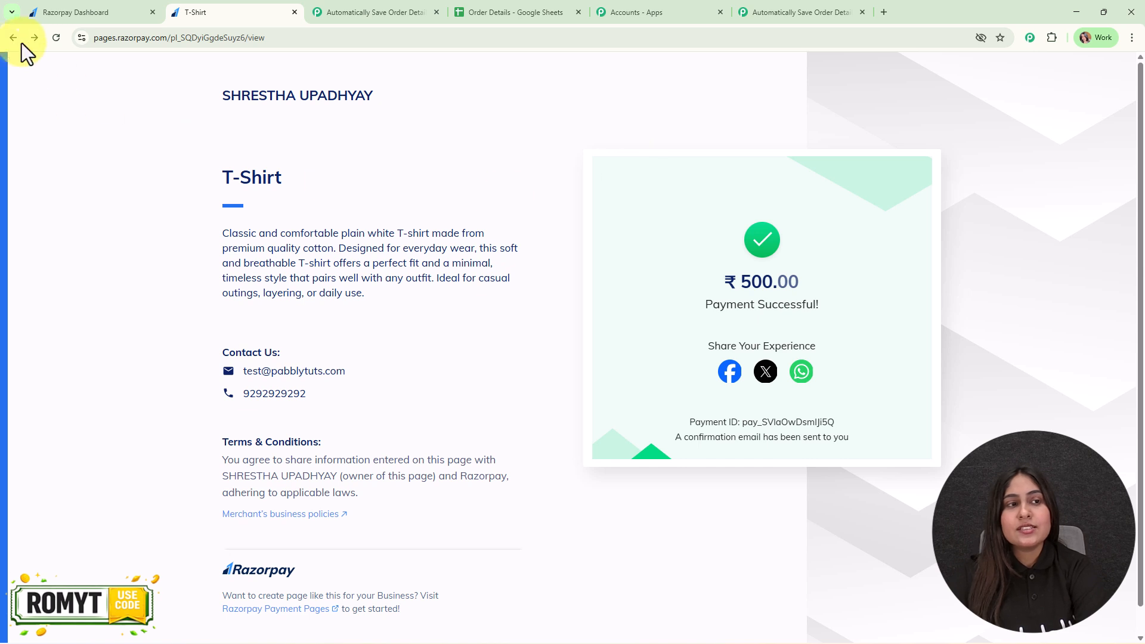
left_click(55, 39)
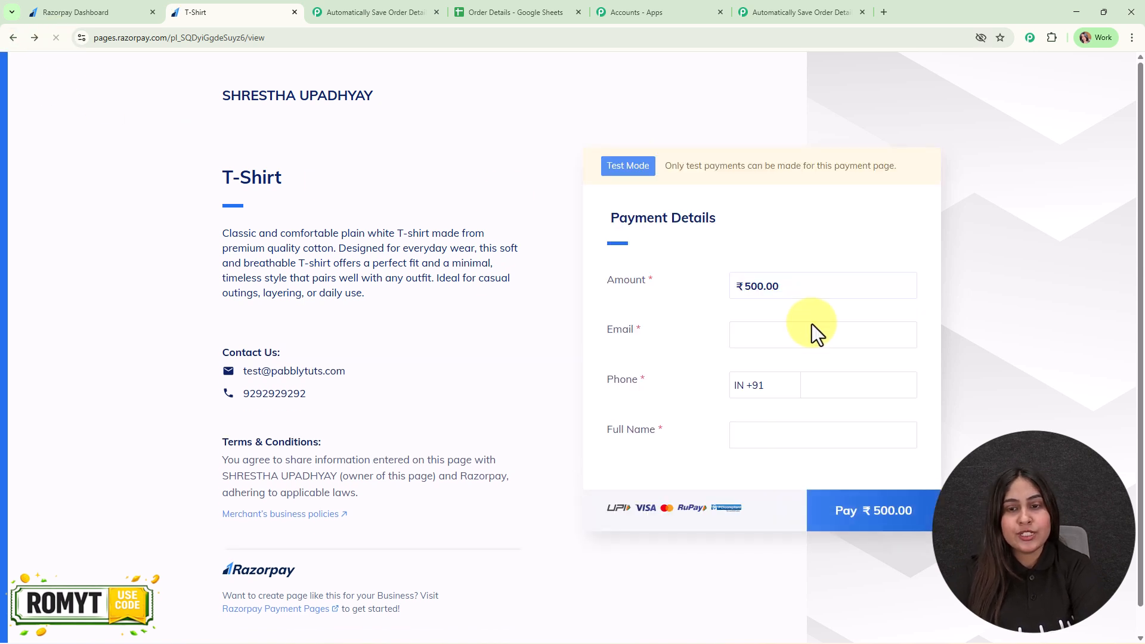
left_click(806, 336)
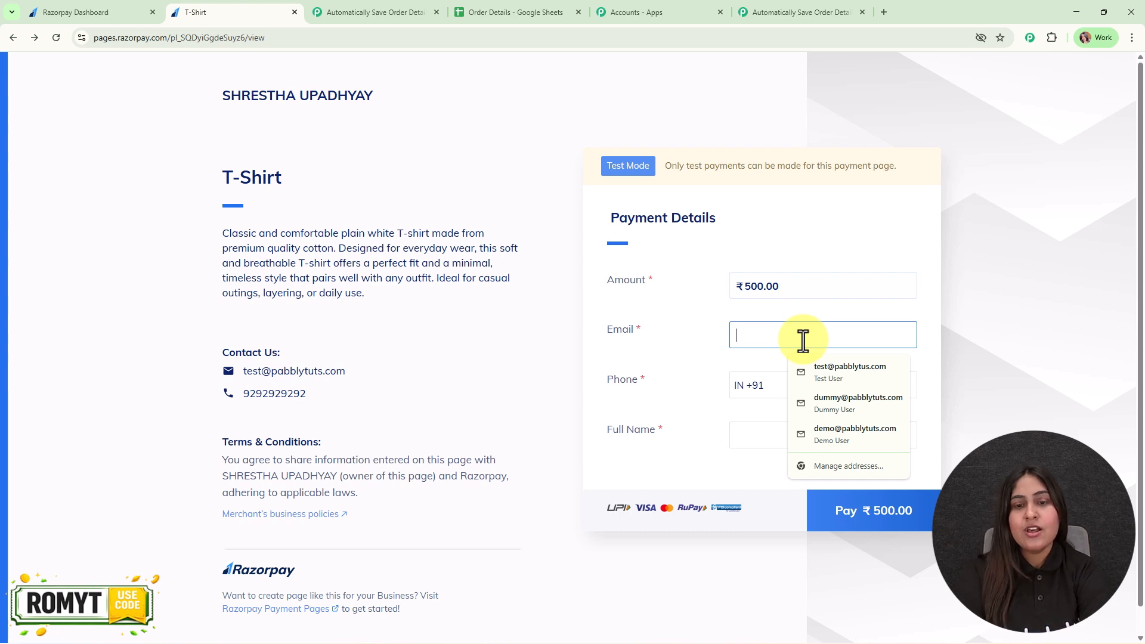
type("tes")
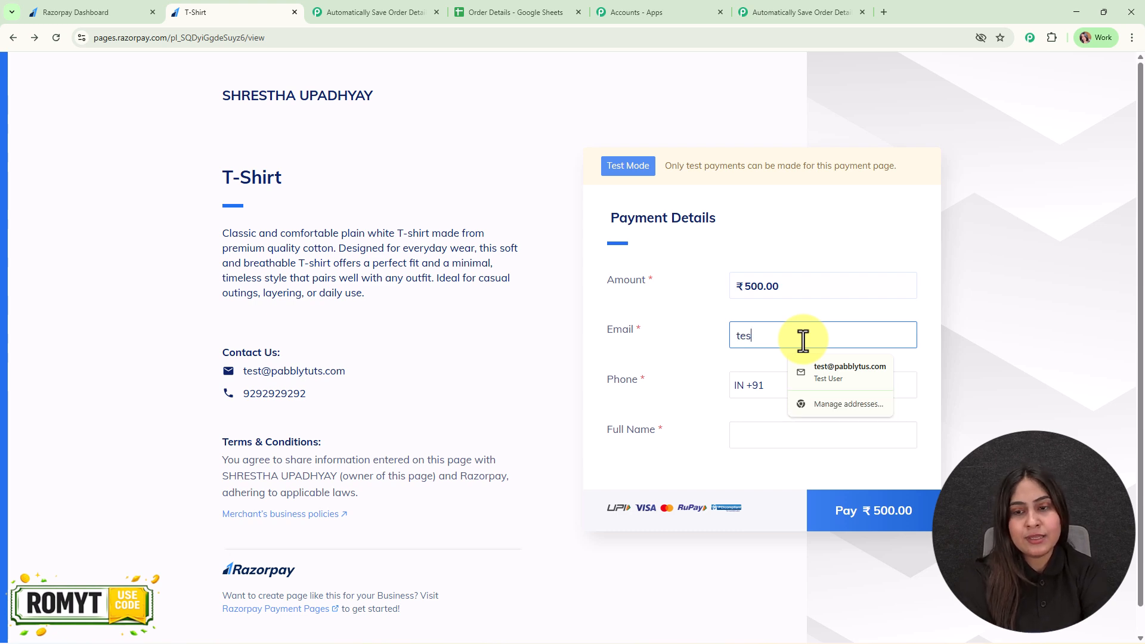
left_click(833, 382)
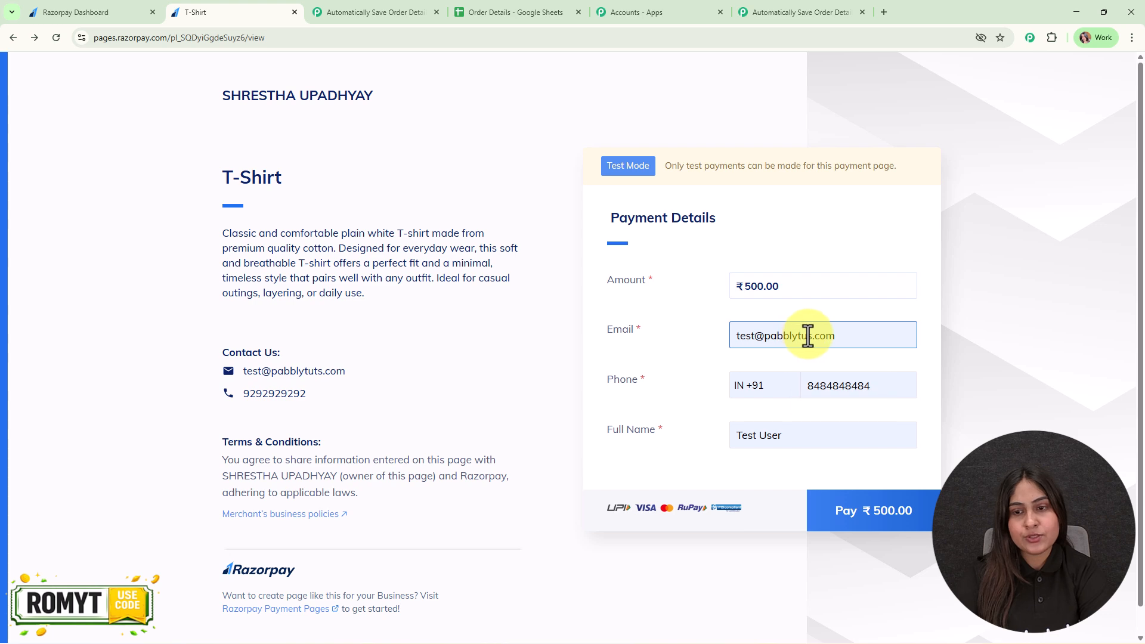
left_click(808, 335)
type("t")
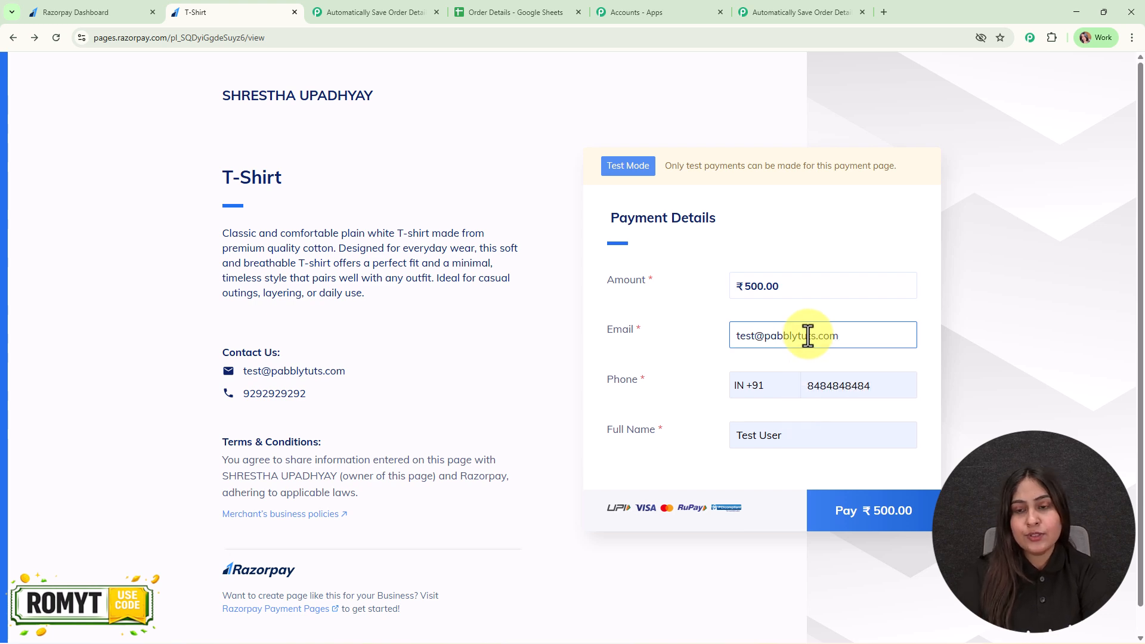
double_click(890, 382)
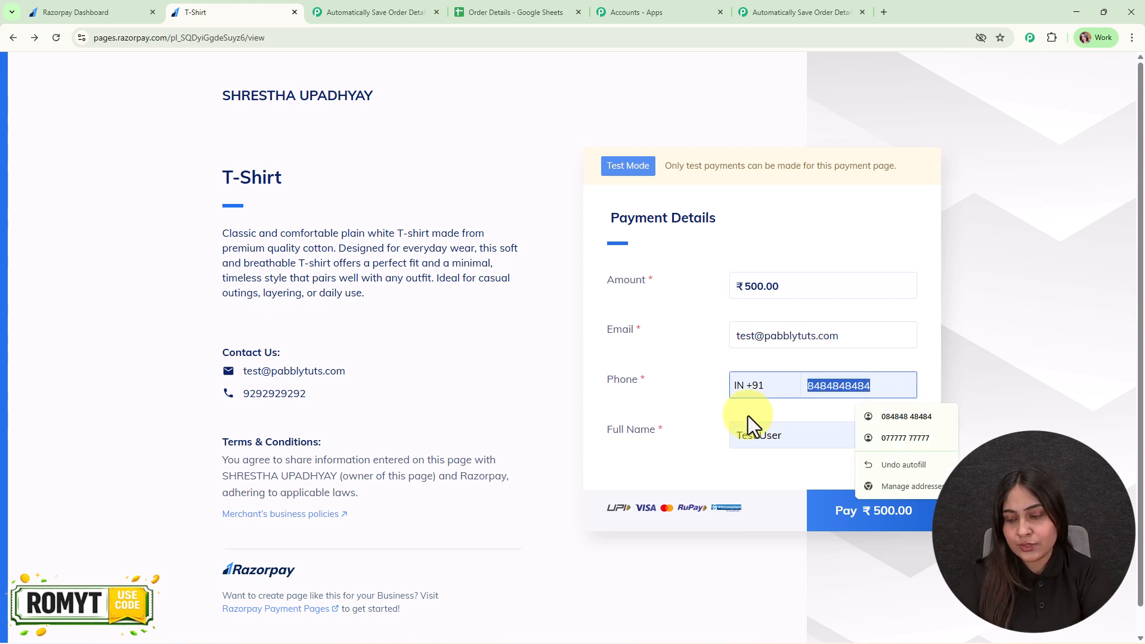
type("7575757575")
Step: Pay the ₹500 T-Shirt order by UPI in Razorpay's test-mode checkout
left_click(873, 517)
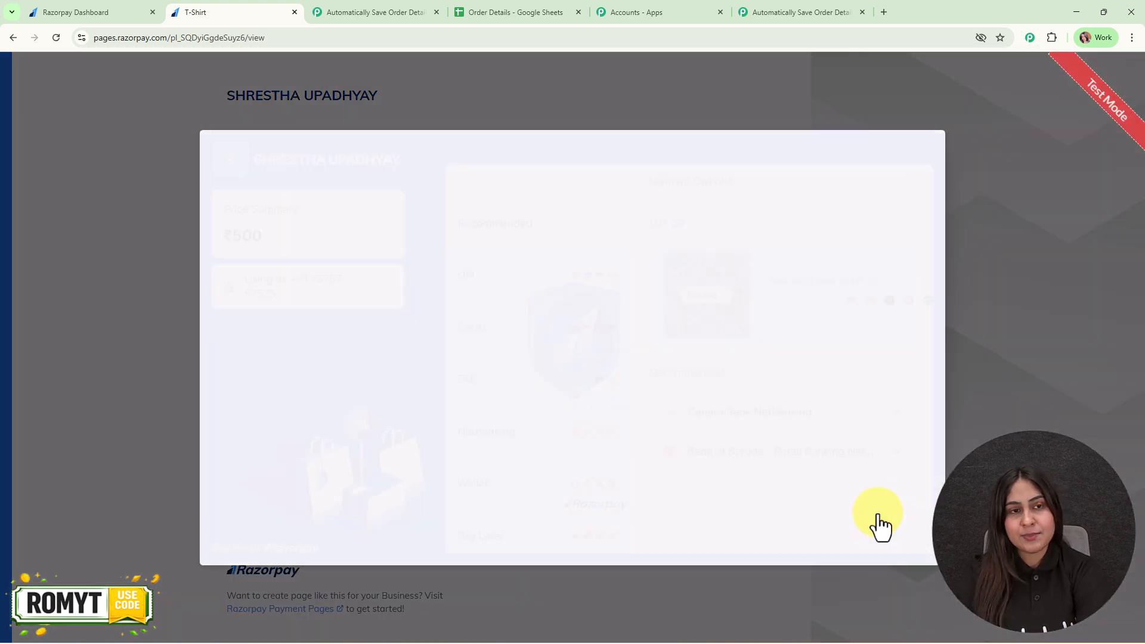
left_click(480, 251)
left_click(772, 404)
left_click(745, 452)
left_click(750, 464)
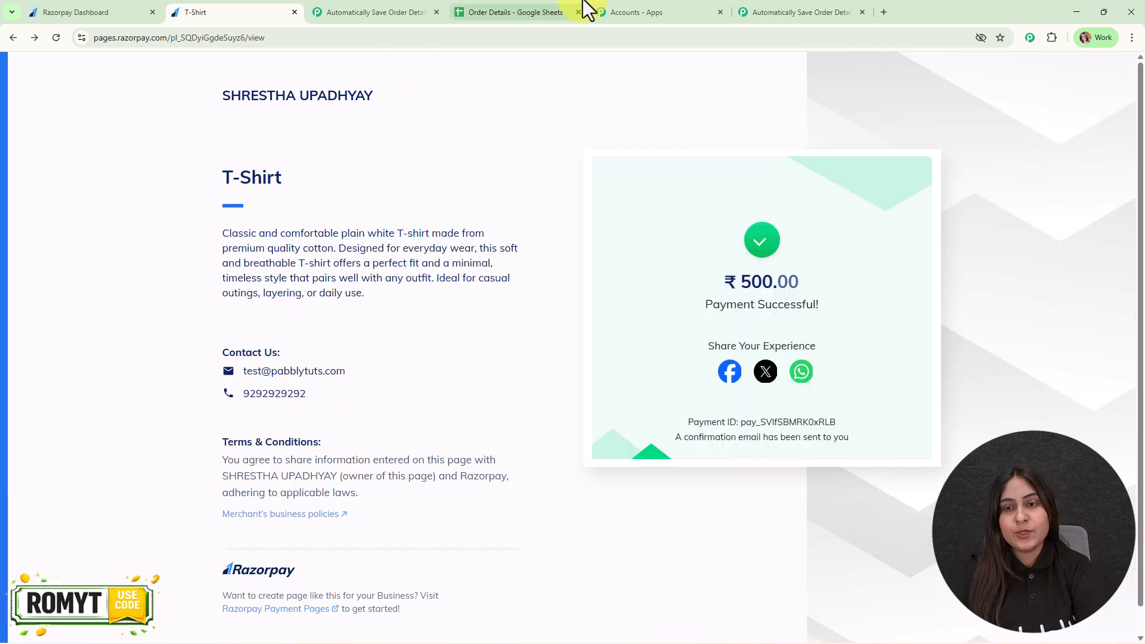
Step: Examine the captured Razorpay response in the Pabbly Connect trigger for the customer and order fields, and close the trigger setup
left_click(840, 6)
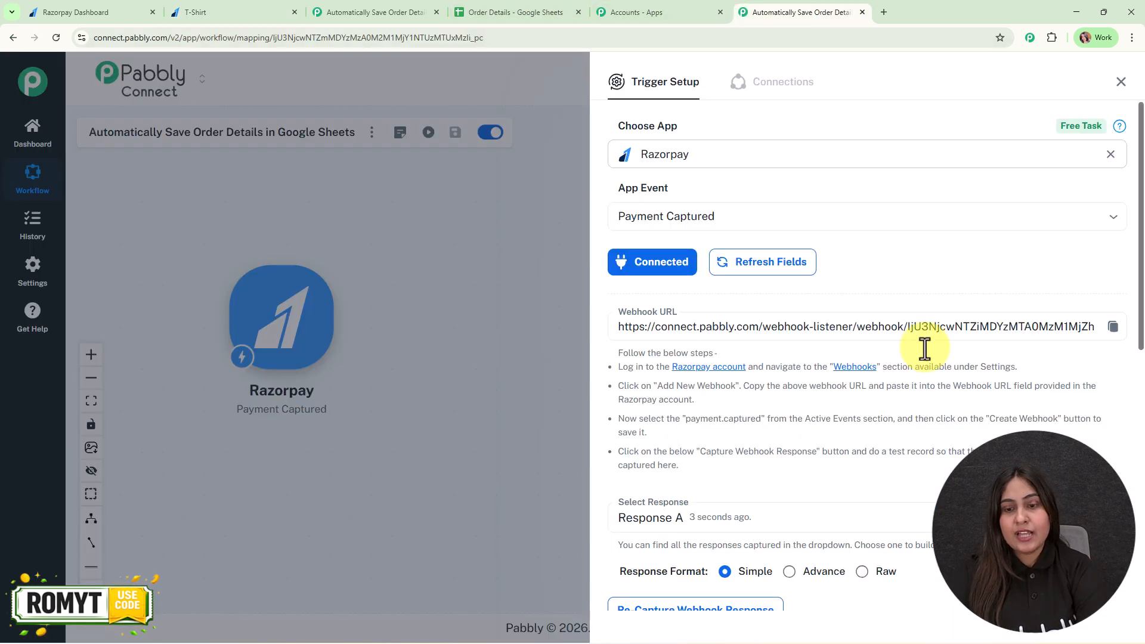
scroll(1090, 386, "down", 8)
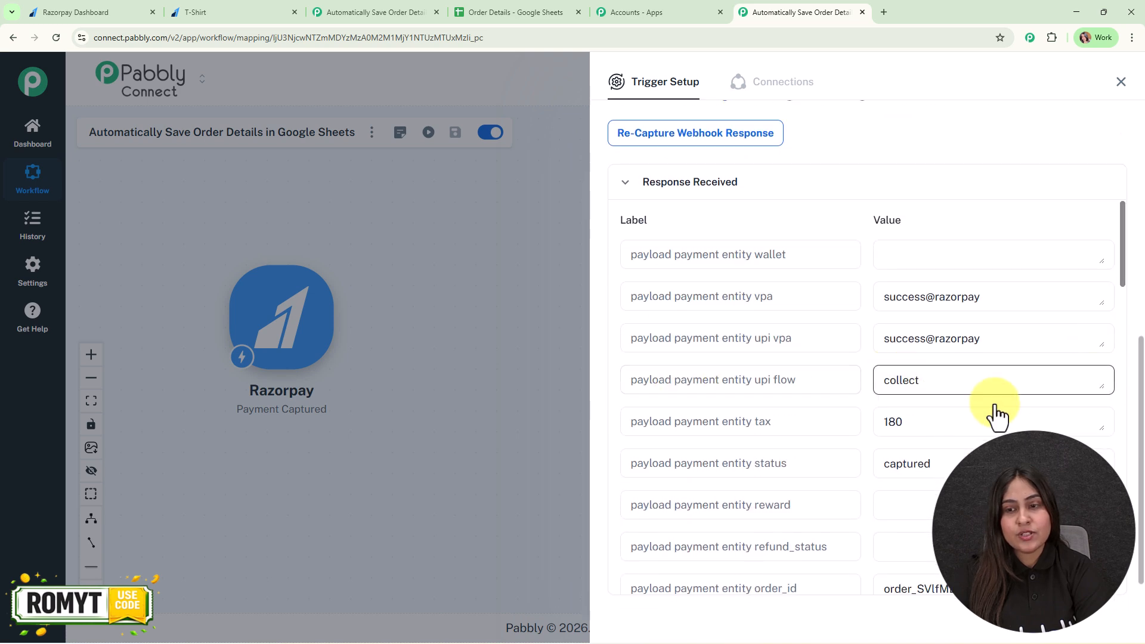
scroll(1007, 414, "down", 2)
scroll(1007, 415, "down", 4)
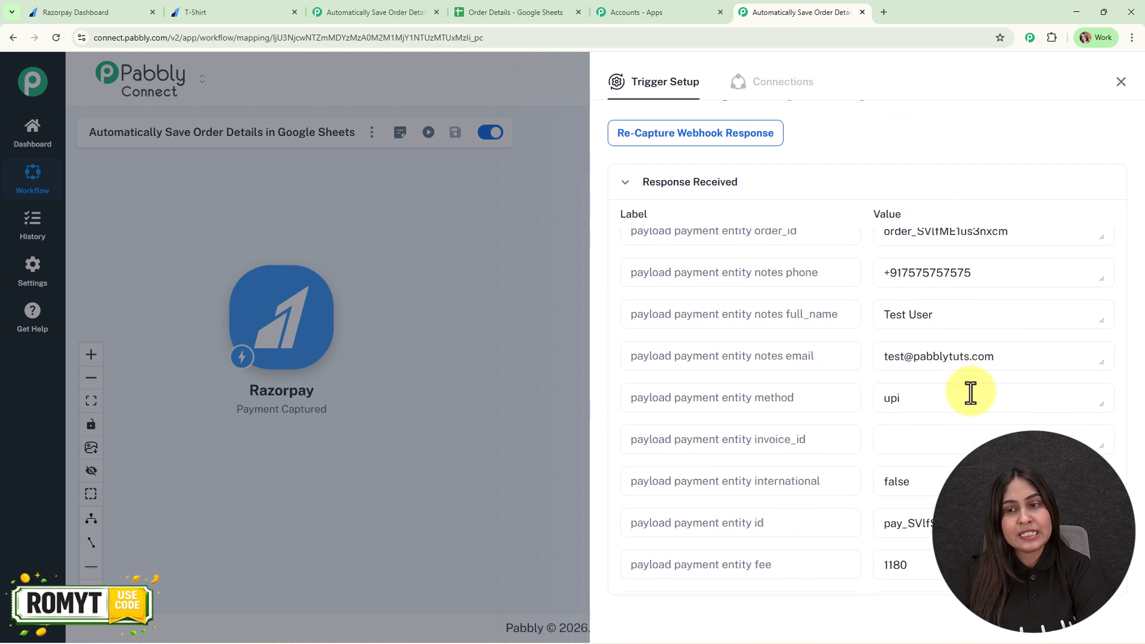
scroll(967, 429, "down", 1)
scroll(991, 418, "down", 10)
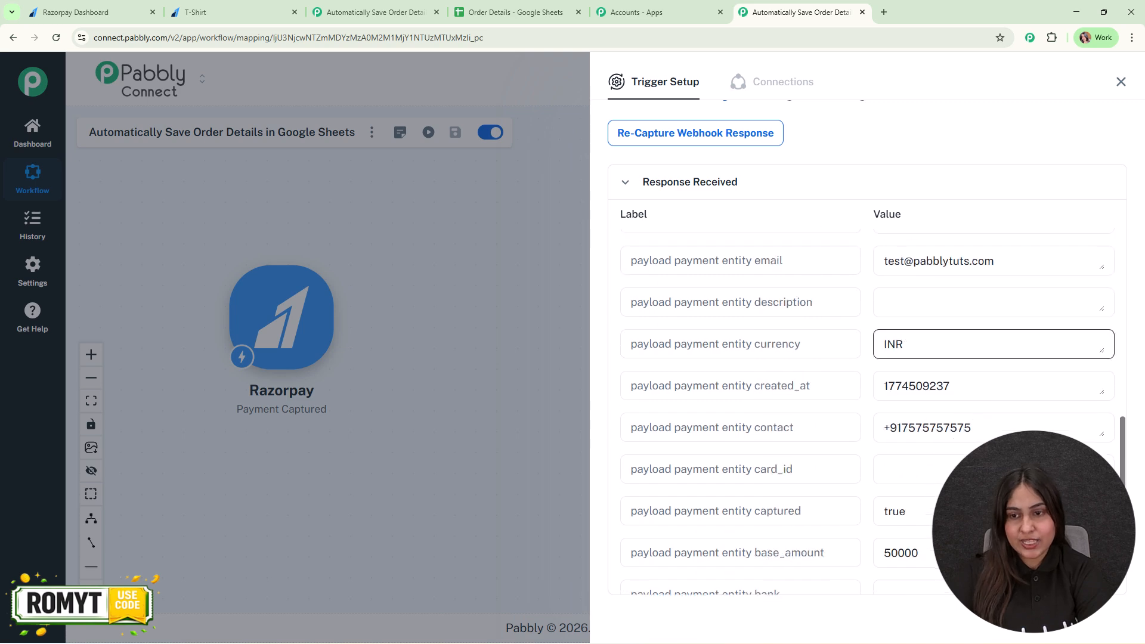
left_click(1122, 82)
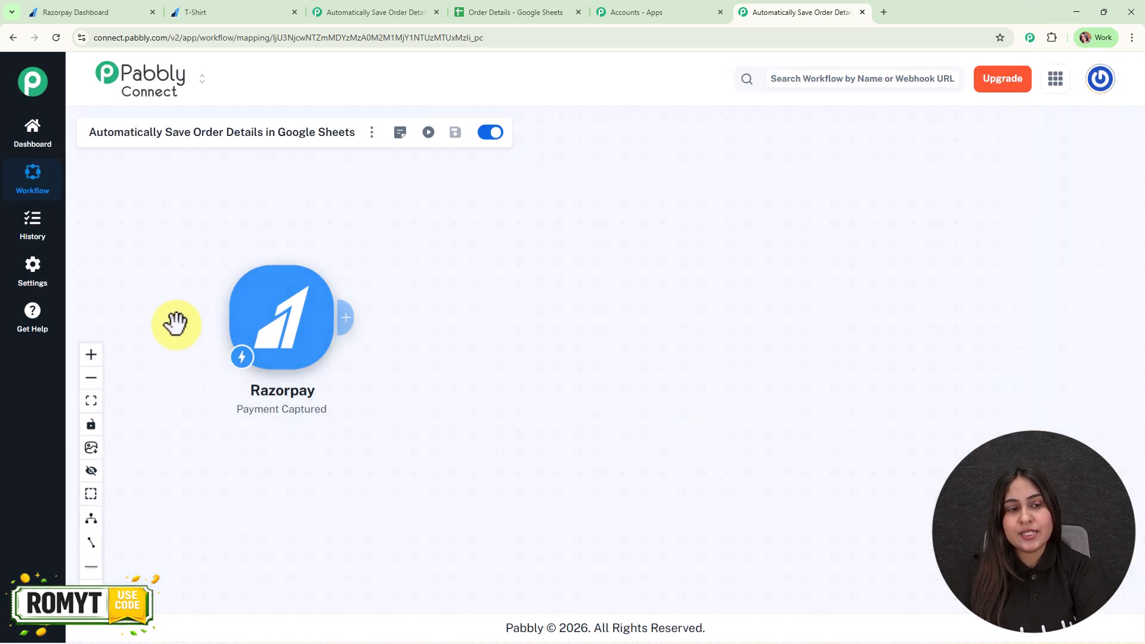
Step: Check the Order Details spreadsheet and add a Google Sheets action with the Add New Row event after the Razorpay trigger
left_click(88, 375)
left_click(88, 356)
left_click(88, 356)
left_click_drag(219, 340, 306, 339)
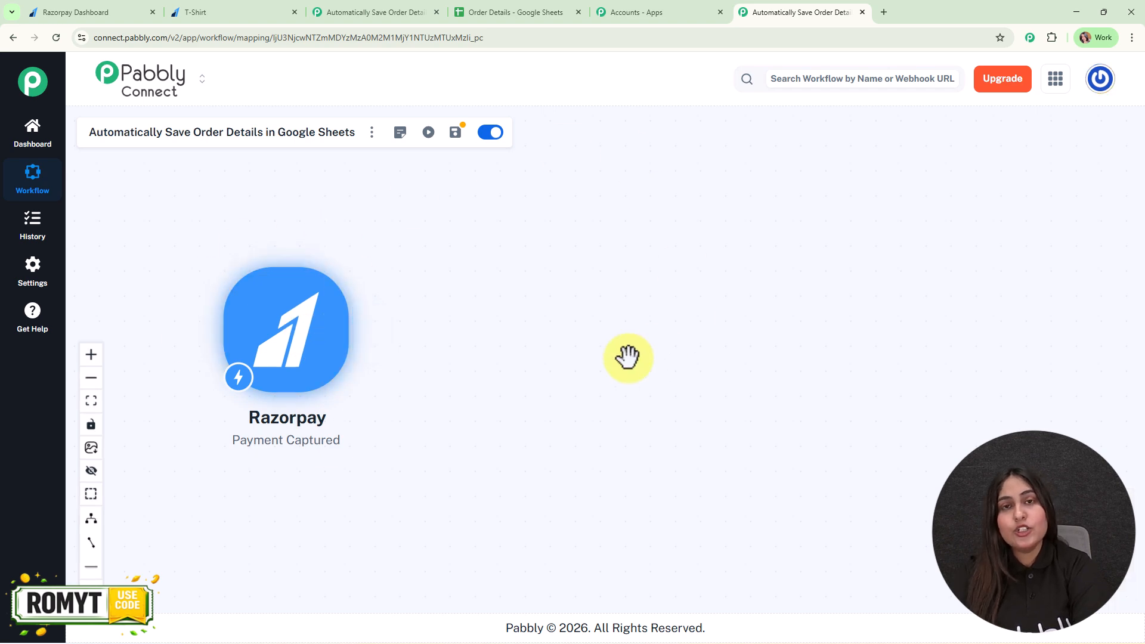
left_click(484, 11)
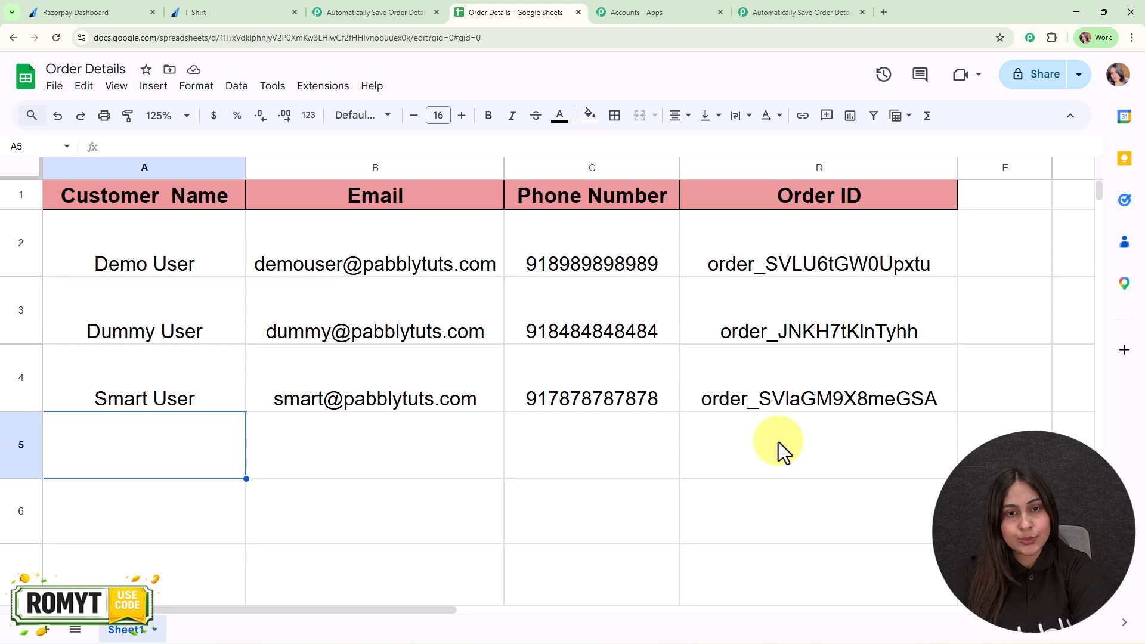
left_click(802, 12)
mouse_move(332, 353)
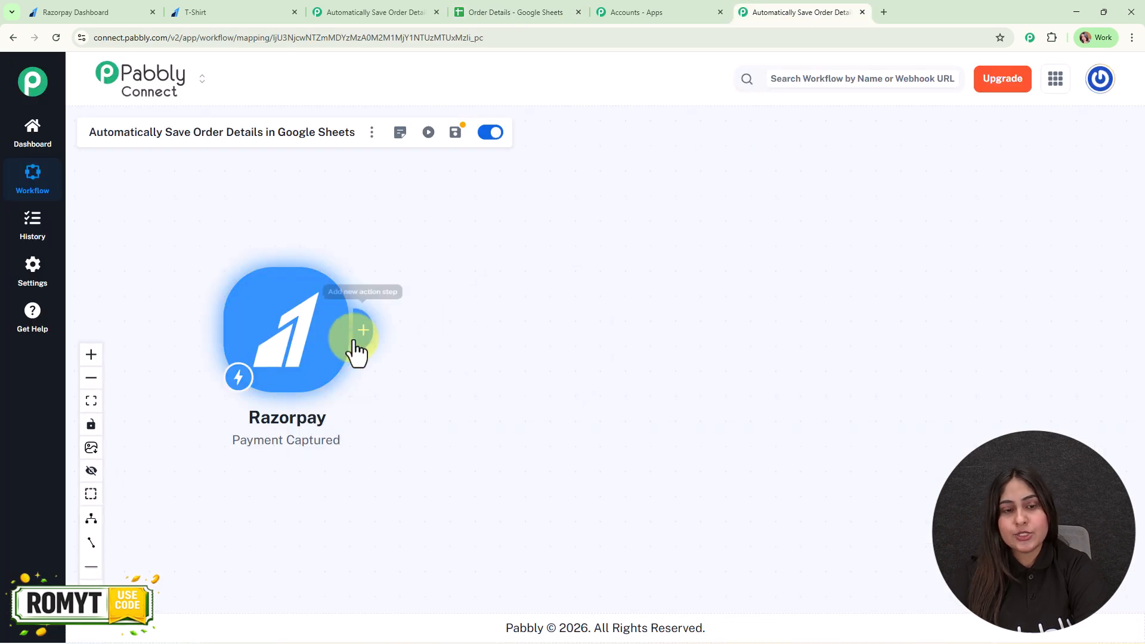
left_click(356, 335)
type("shee")
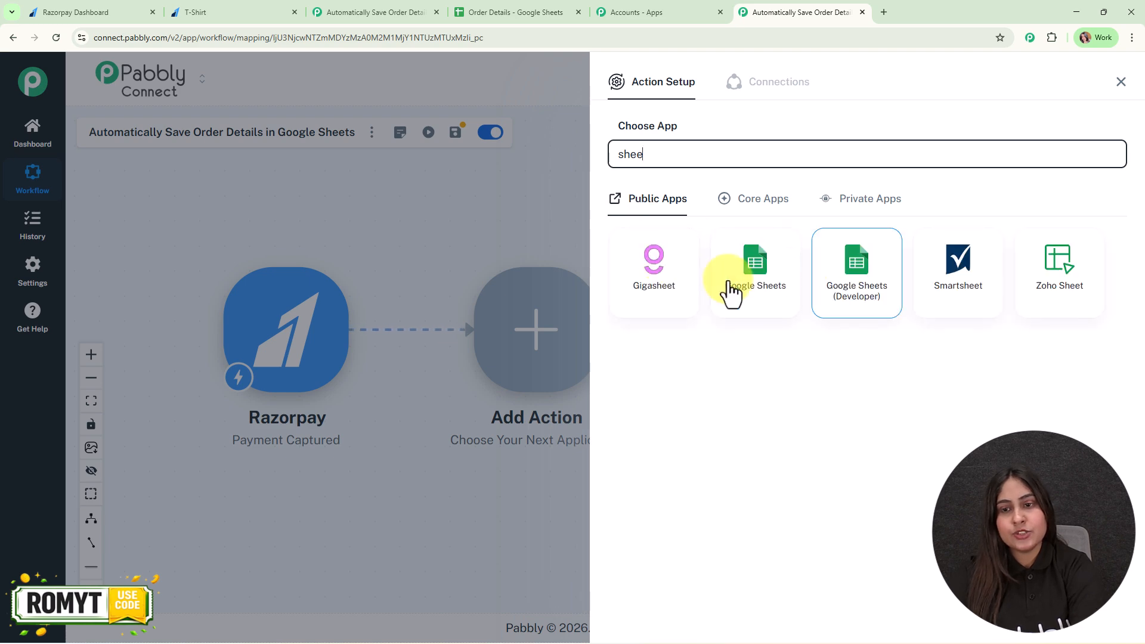
left_click(776, 281)
left_click(943, 216)
left_click(937, 263)
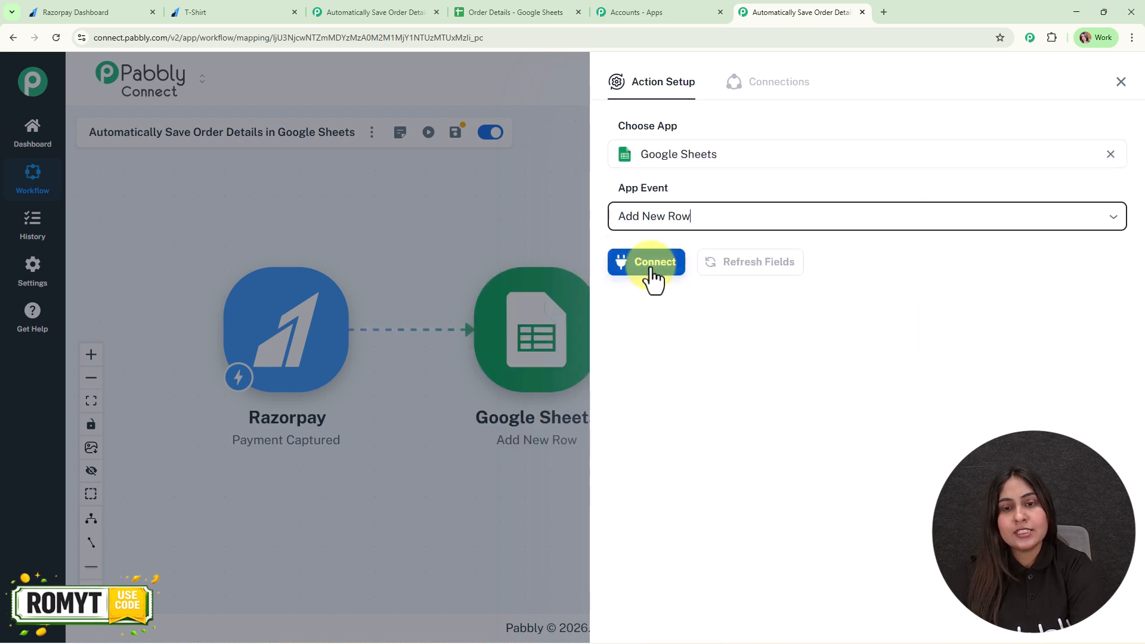
Step: Connect the Google Sheets action through a new connection, signing in with the Google account and granting access
left_click(652, 266)
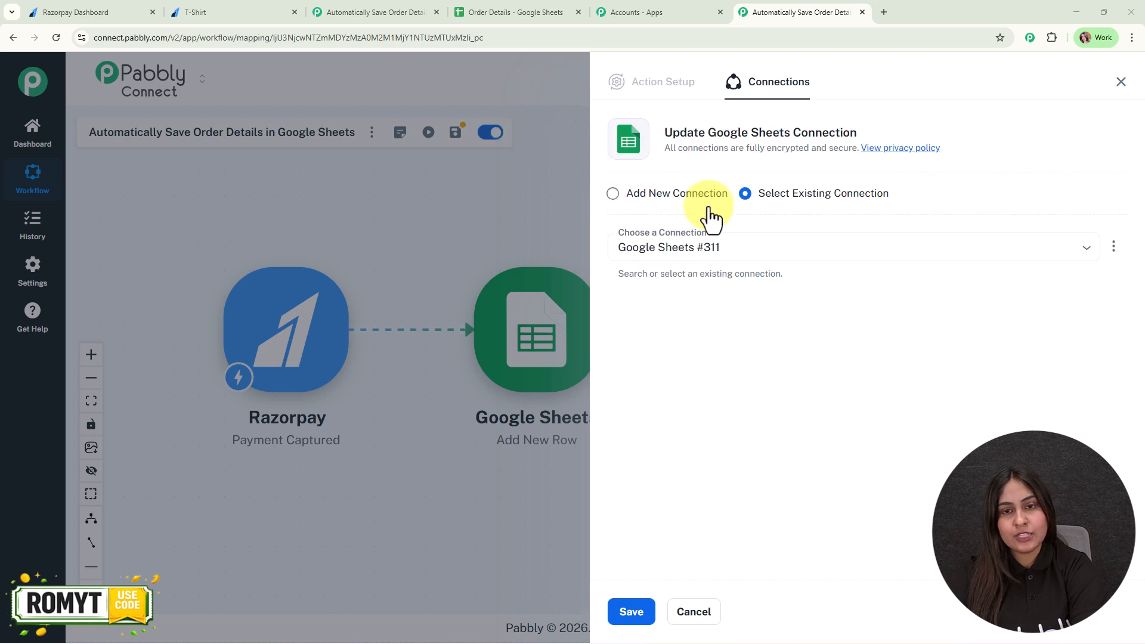
left_click(703, 195)
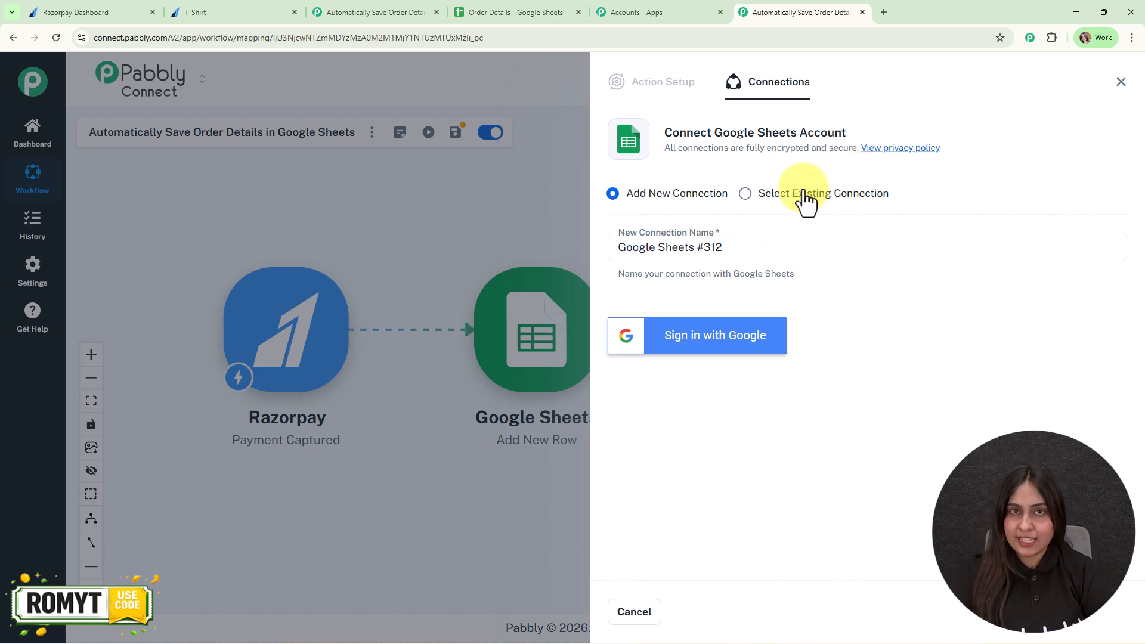
left_click(716, 352)
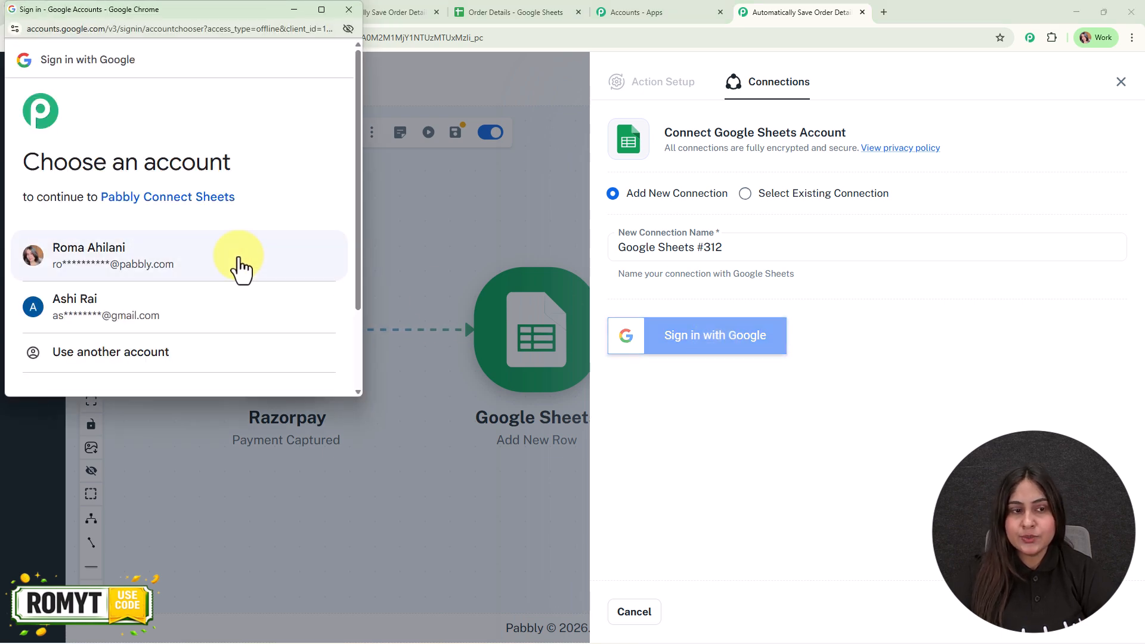
left_click(241, 268)
scroll(287, 263, "down", 4)
left_click(293, 381)
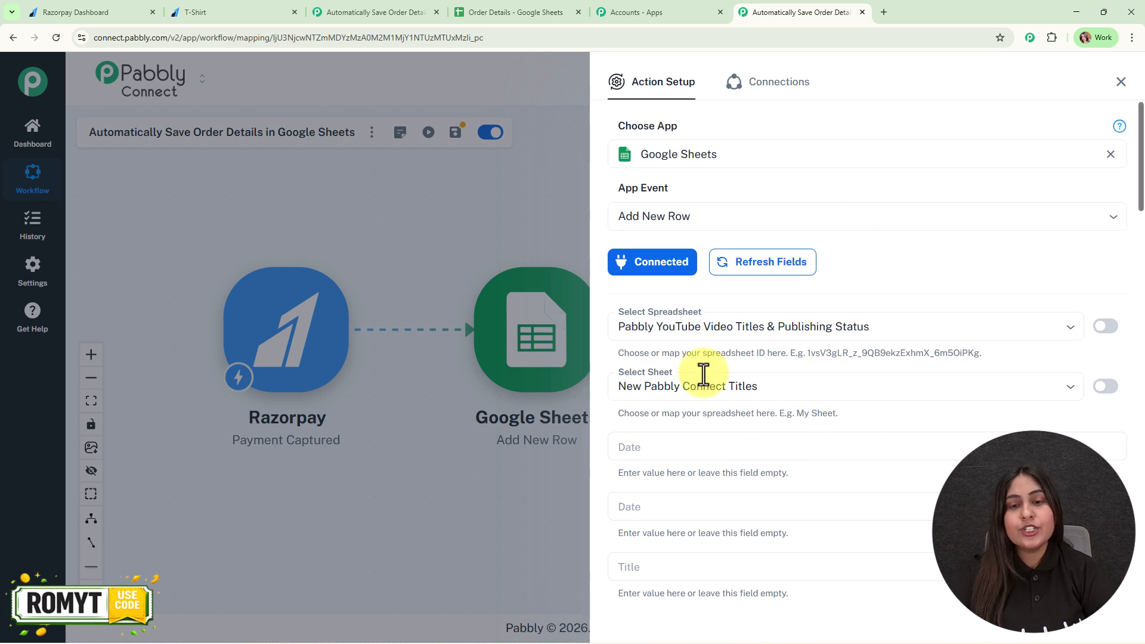
Step: Set the action's target spreadsheet to Order Details and its sheet to Sheet1
left_click(503, 8)
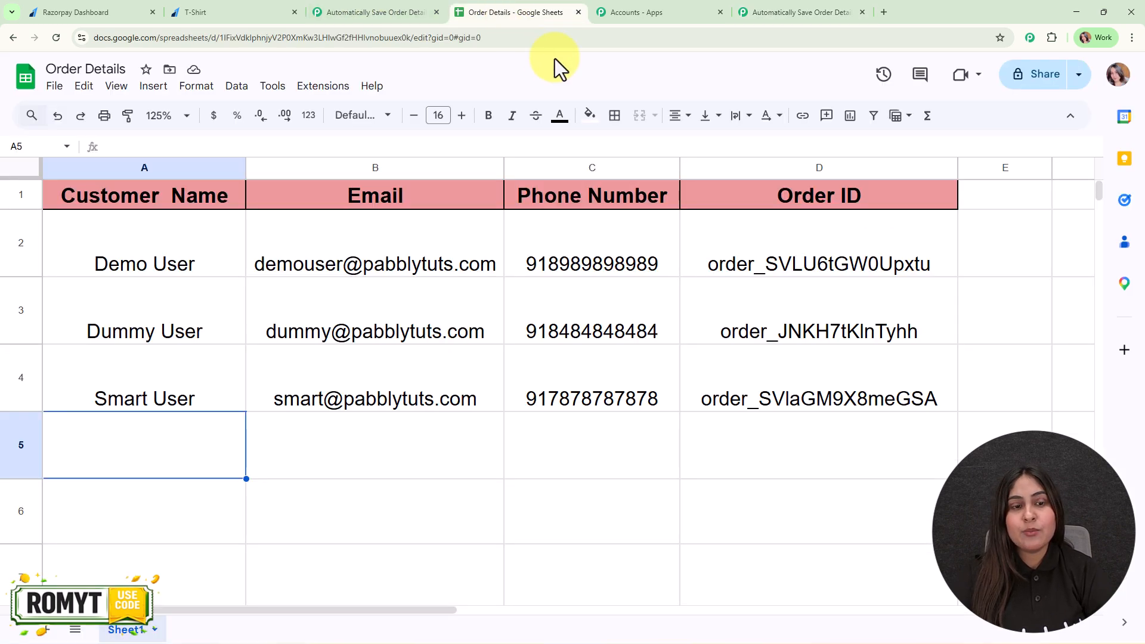
left_click(799, 12)
left_click(806, 327)
left_click(787, 385)
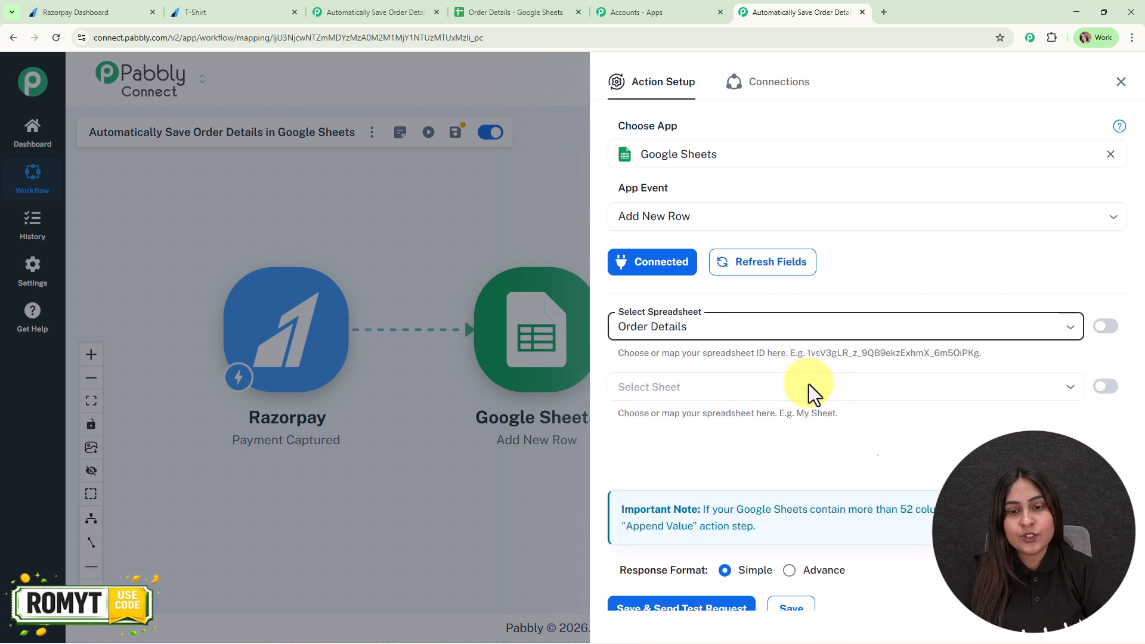
left_click(812, 415)
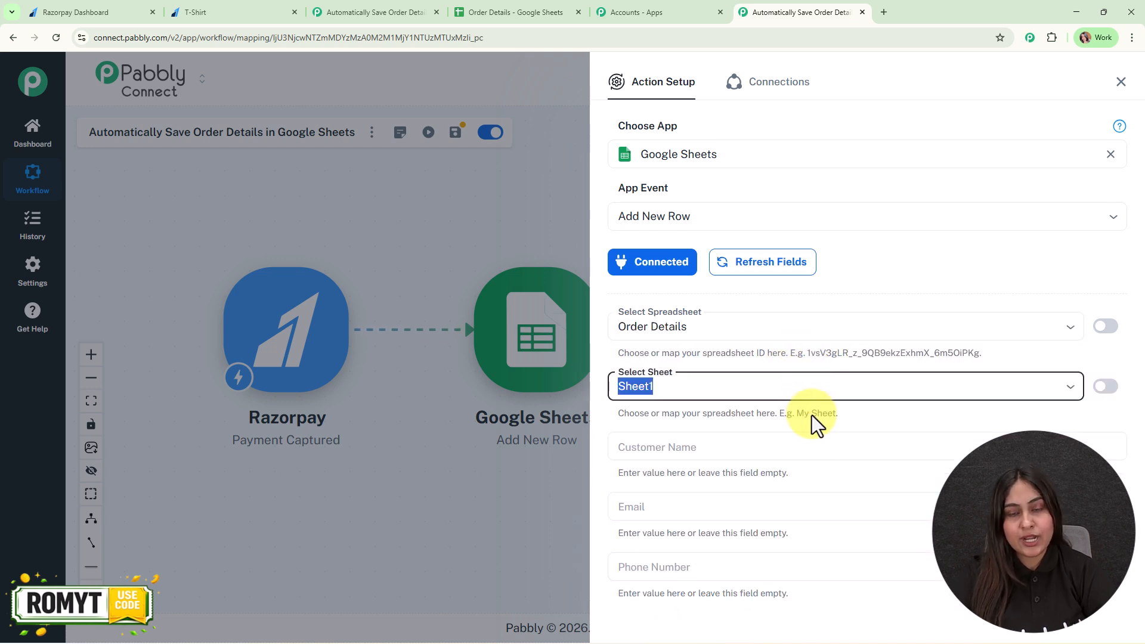
Step: Map Customer Name to Razorpay's payload payment entity notes full_name and Email to payload payment entity email
scroll(888, 256, "down", 4)
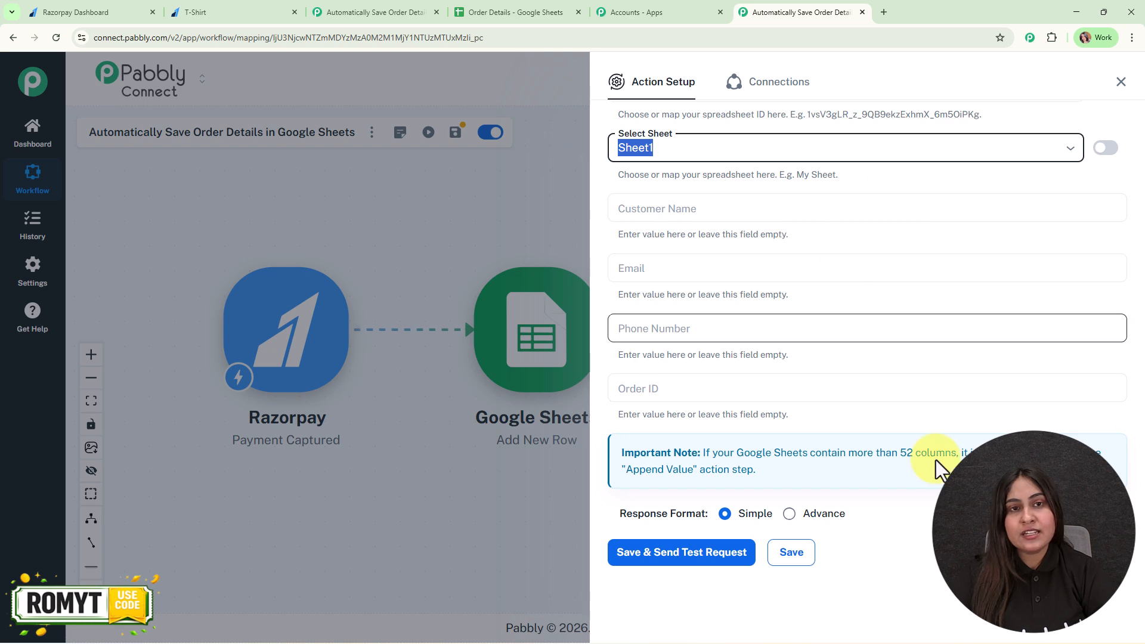
left_click(513, 12)
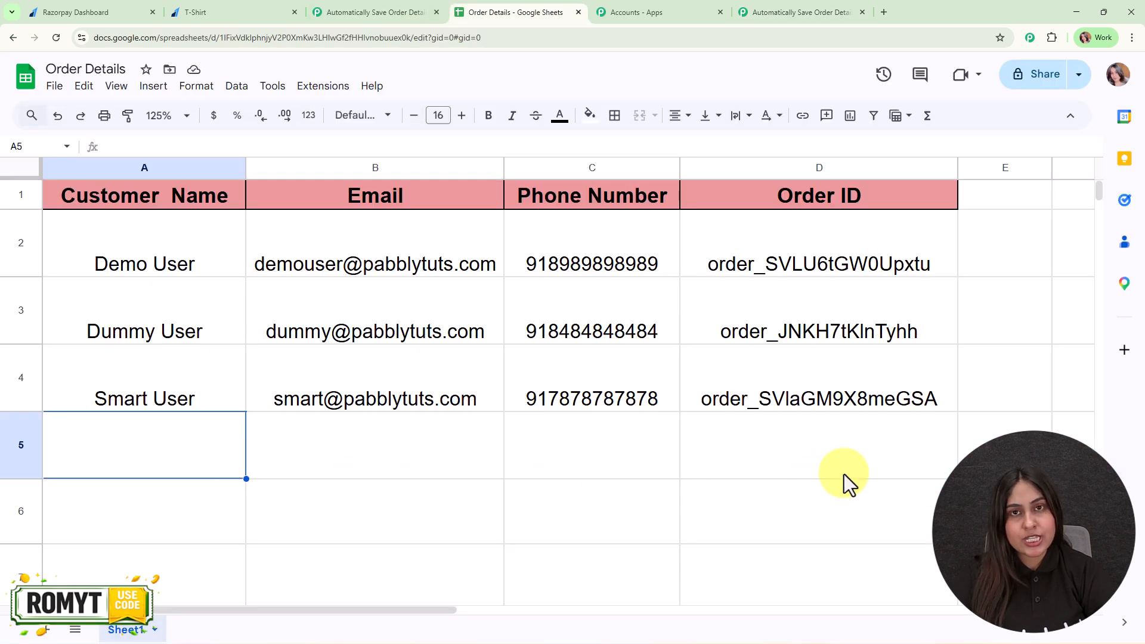
left_click(824, 12)
left_click(711, 204)
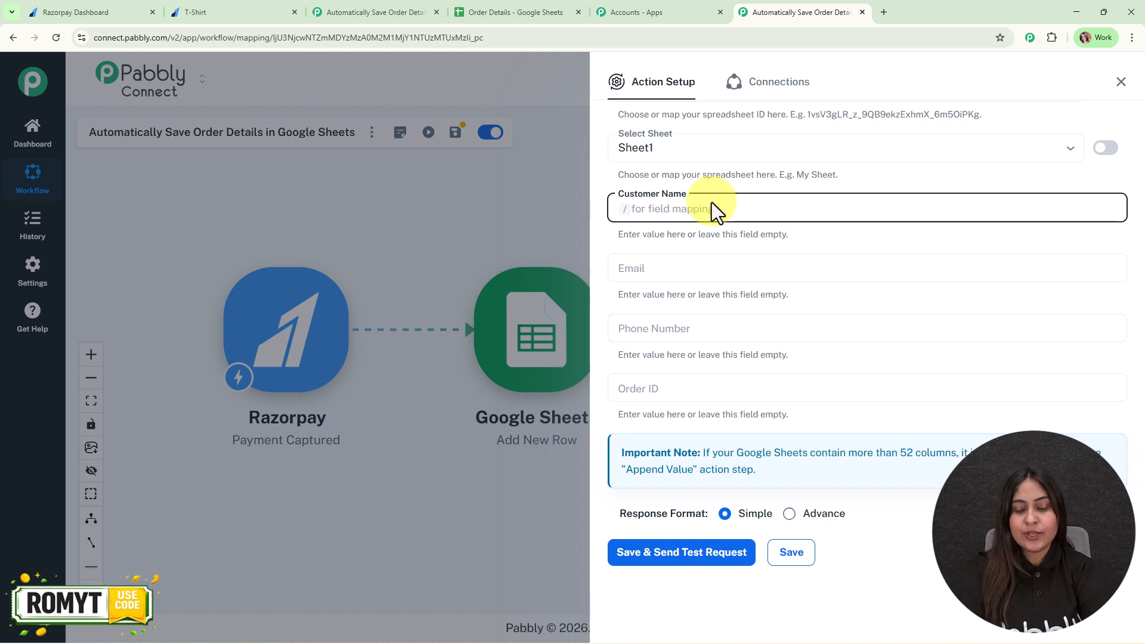
type("/nam")
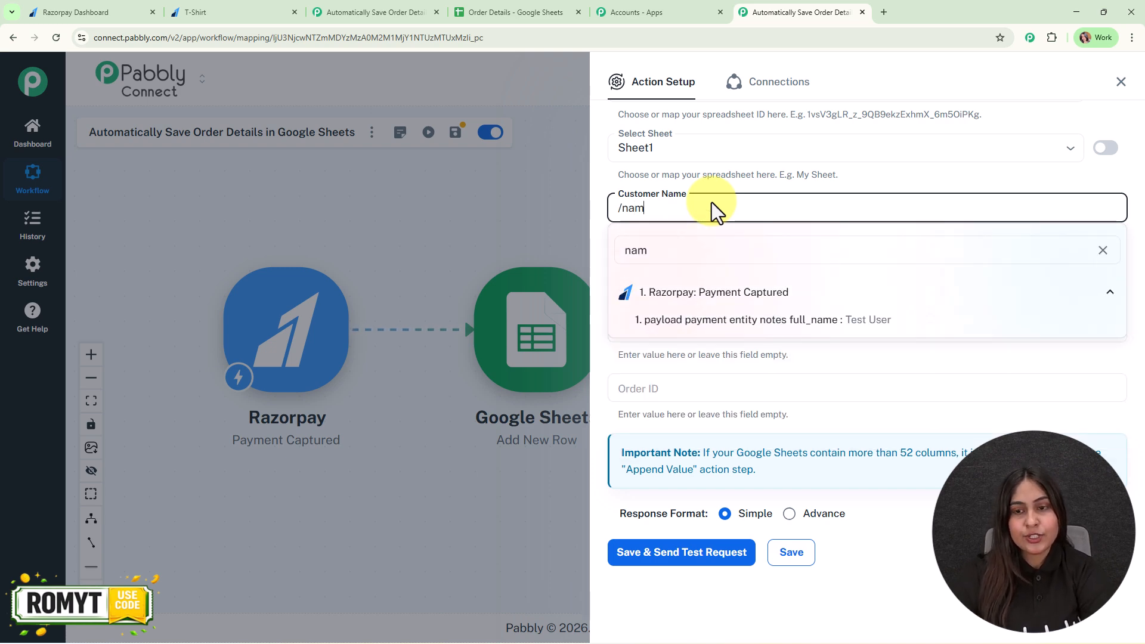
left_click(766, 321)
left_click(642, 267)
type("/@")
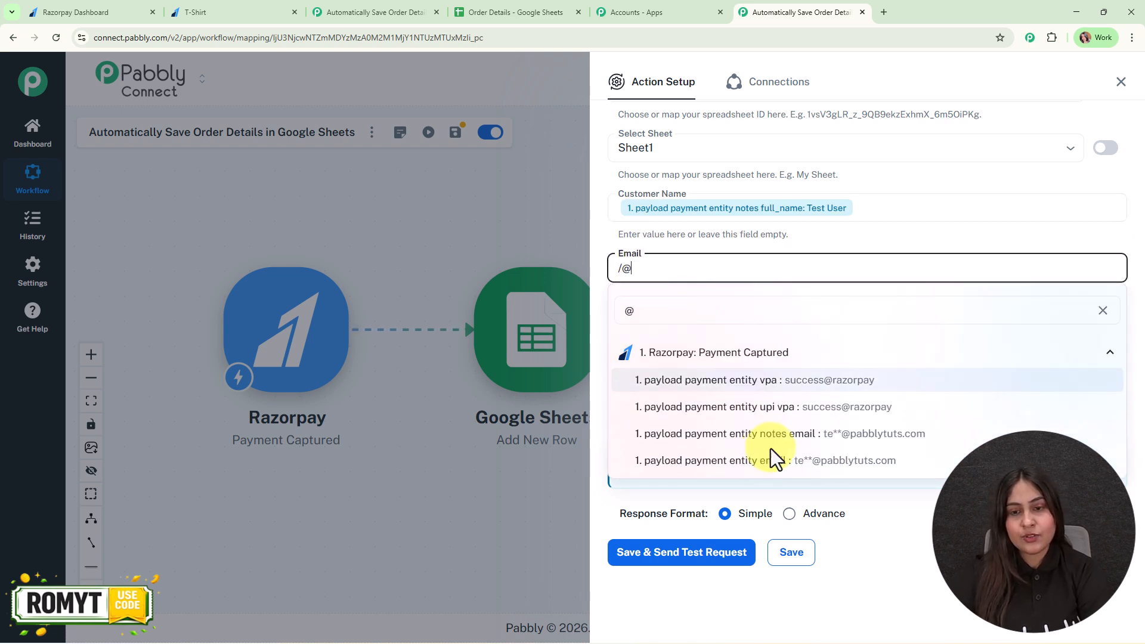
left_click(803, 462)
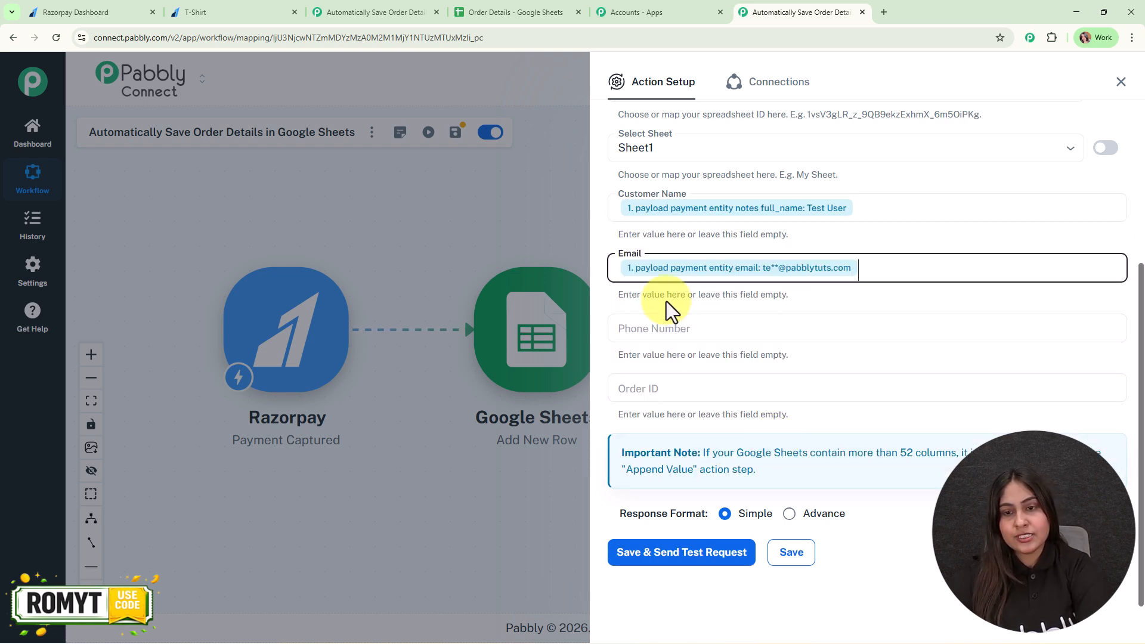
Step: Map Phone Number to Razorpay's payload payment entity contact and Order ID to payload payment entity order_id
left_click(674, 327)
type("/+")
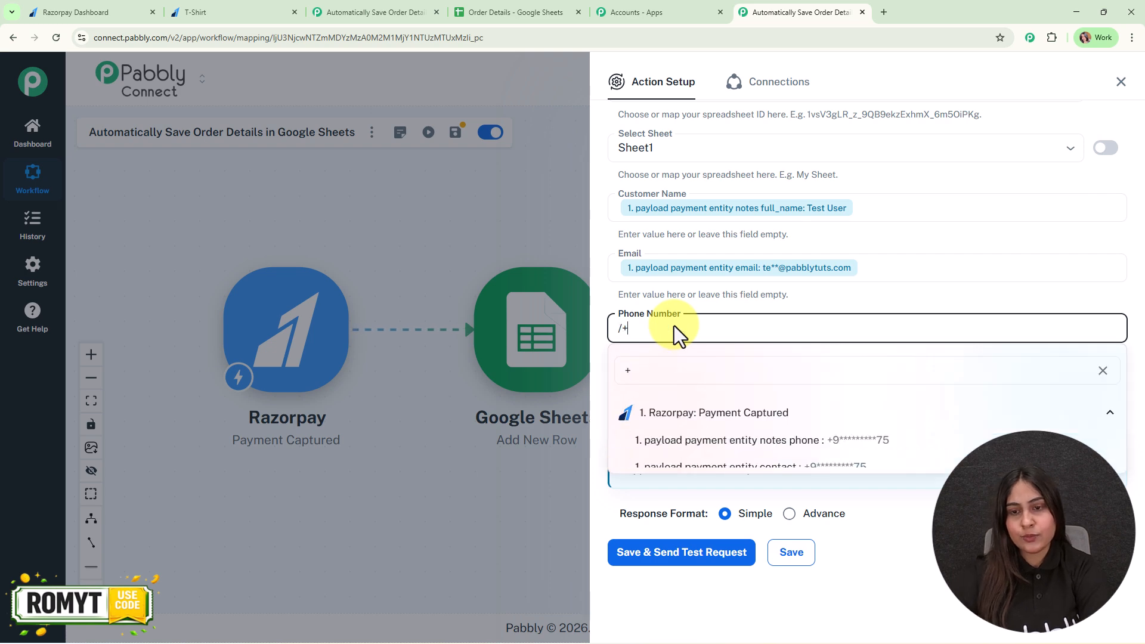
left_click(721, 469)
left_click(688, 399)
type("/or")
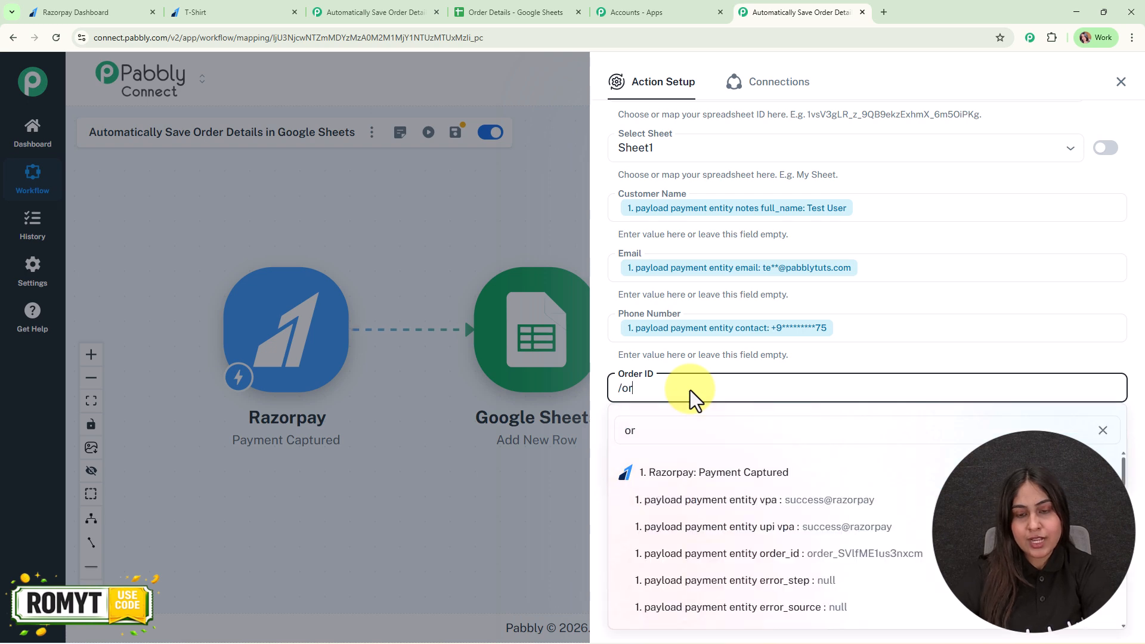
left_click(786, 555)
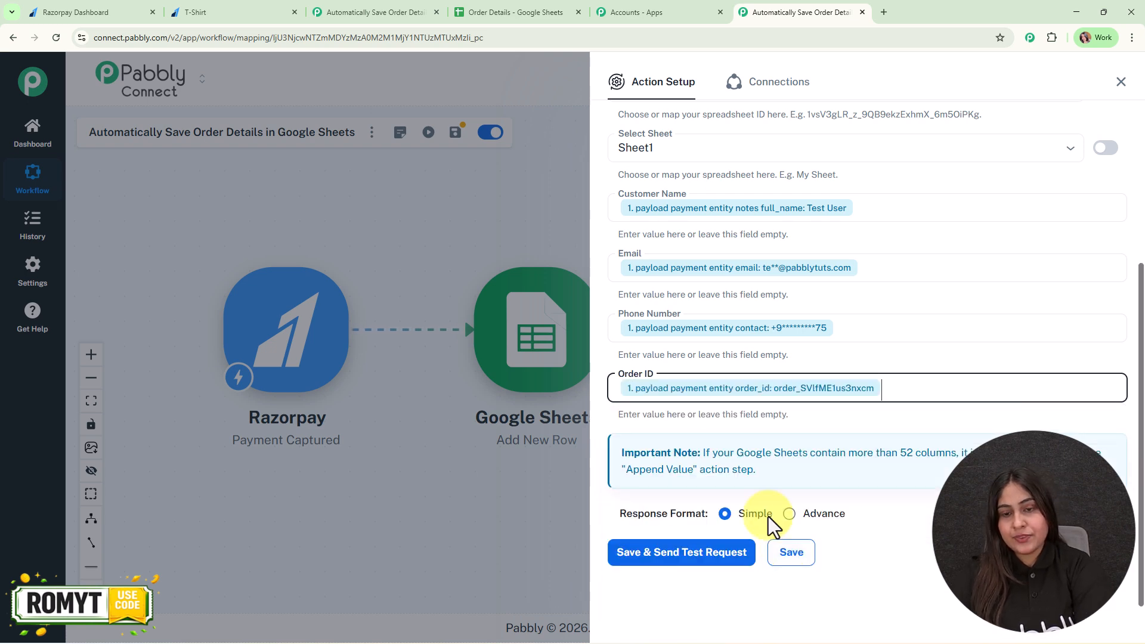
Step: Save the Add New Row action, send its test request, review the response and close the action setup
left_click(694, 560)
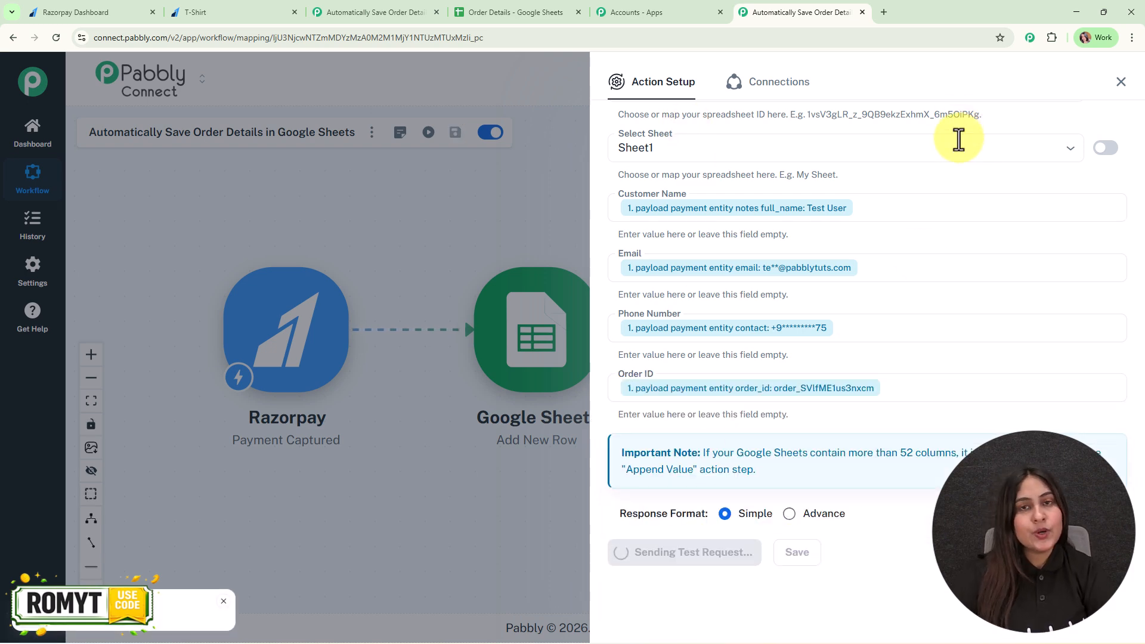
scroll(992, 379, "down", 6)
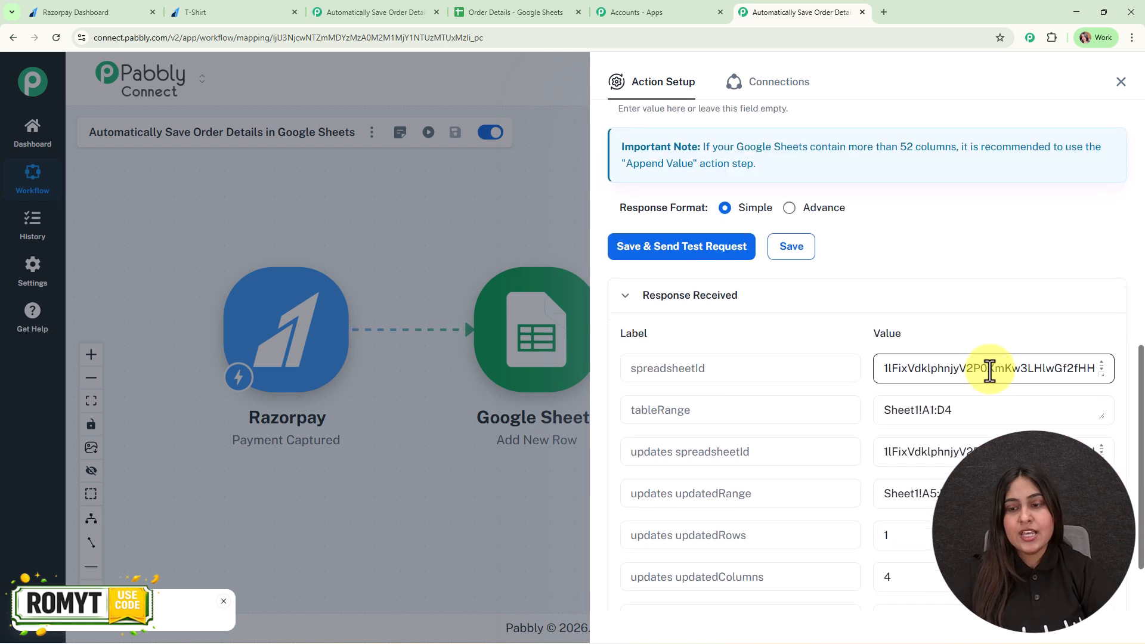
left_click(1121, 81)
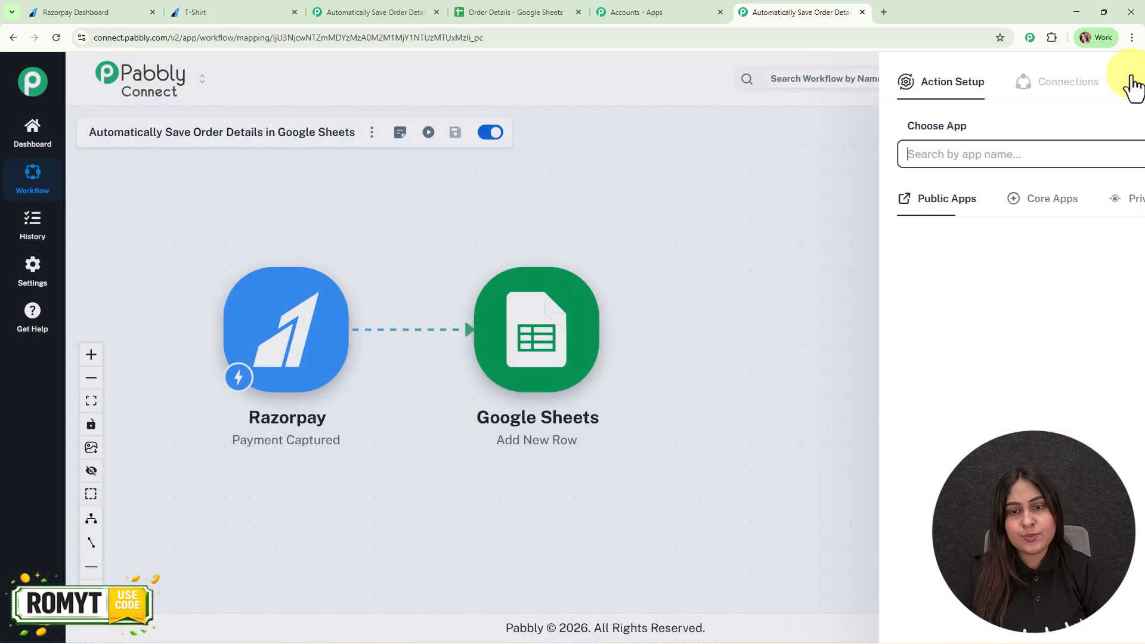
left_click(91, 356)
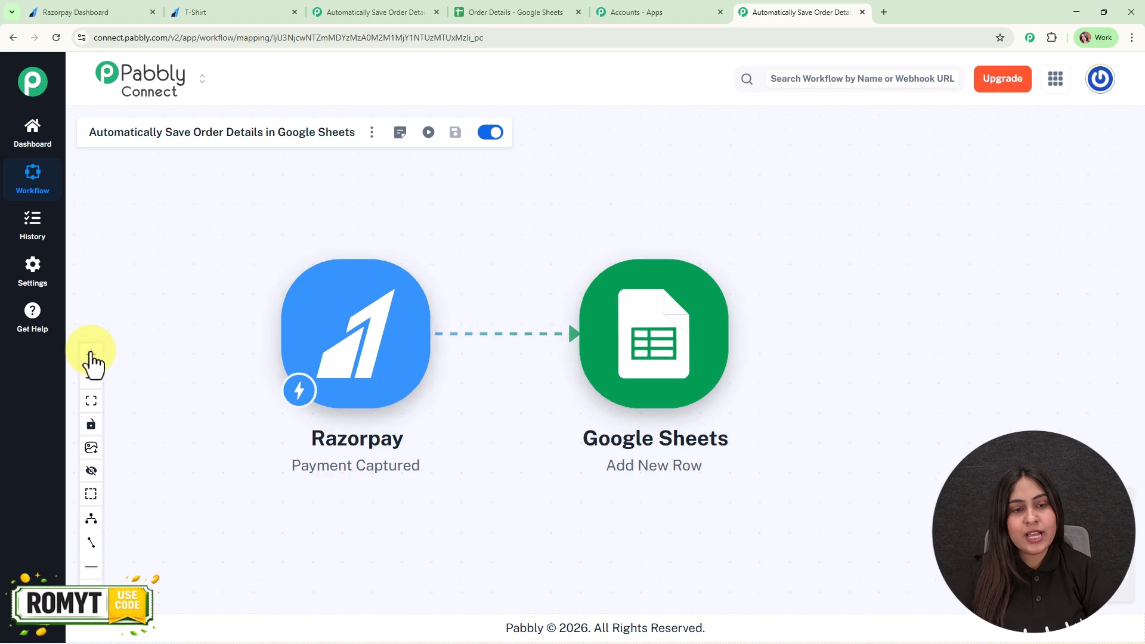
left_click_drag(522, 238, 560, 239)
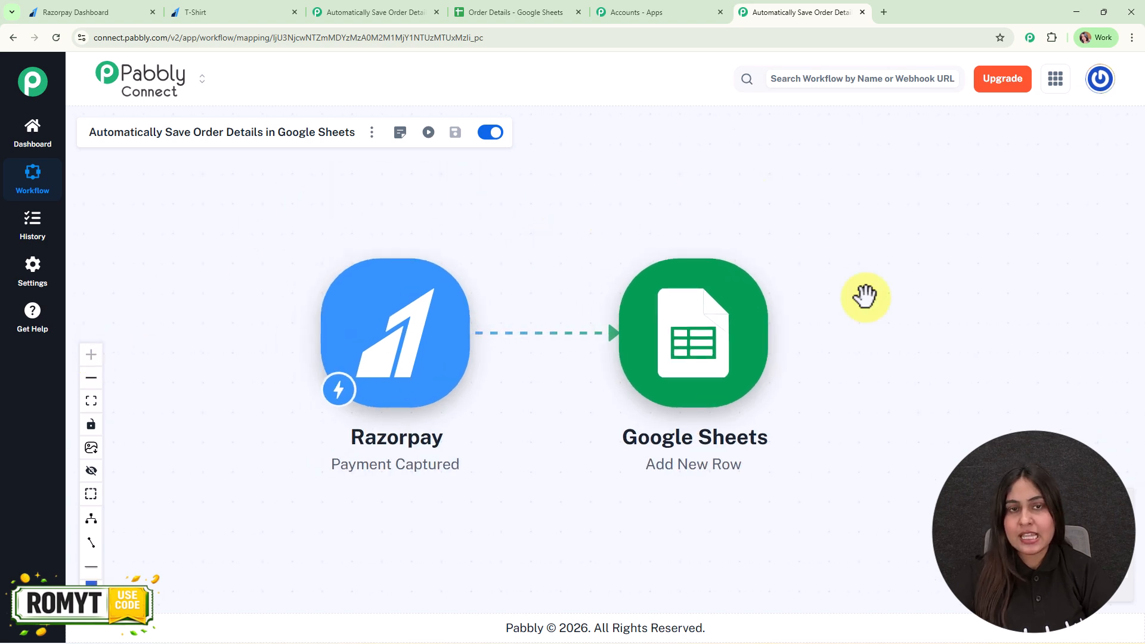
Step: Check the Order Details spreadsheet for the test order's row, and return to the Pabbly Connect workflow
left_click(554, 12)
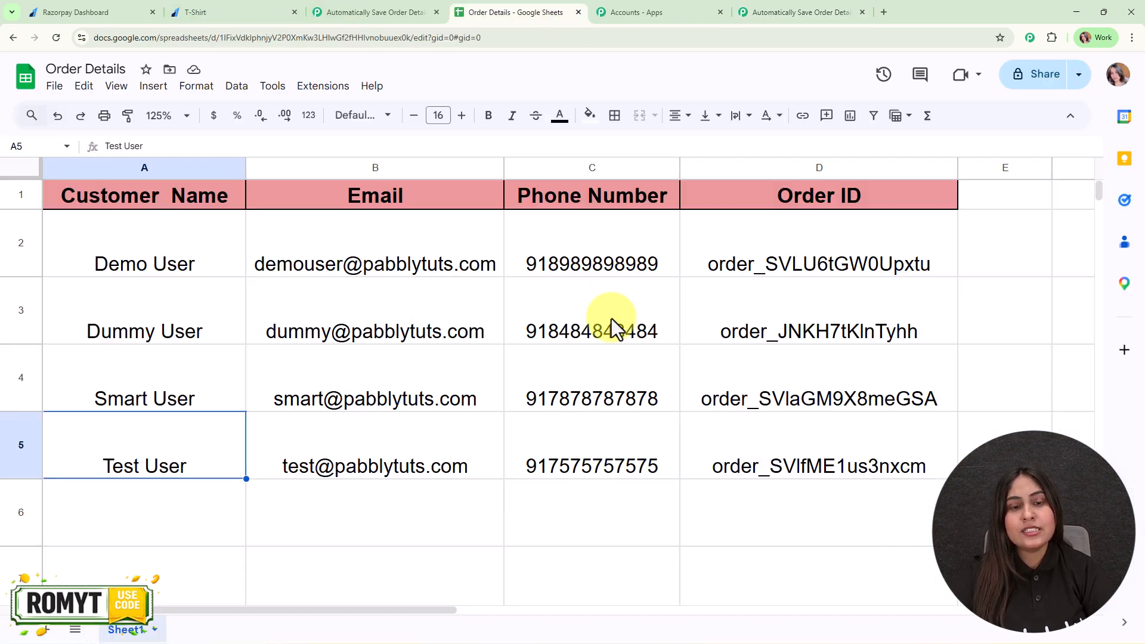
left_click(178, 509)
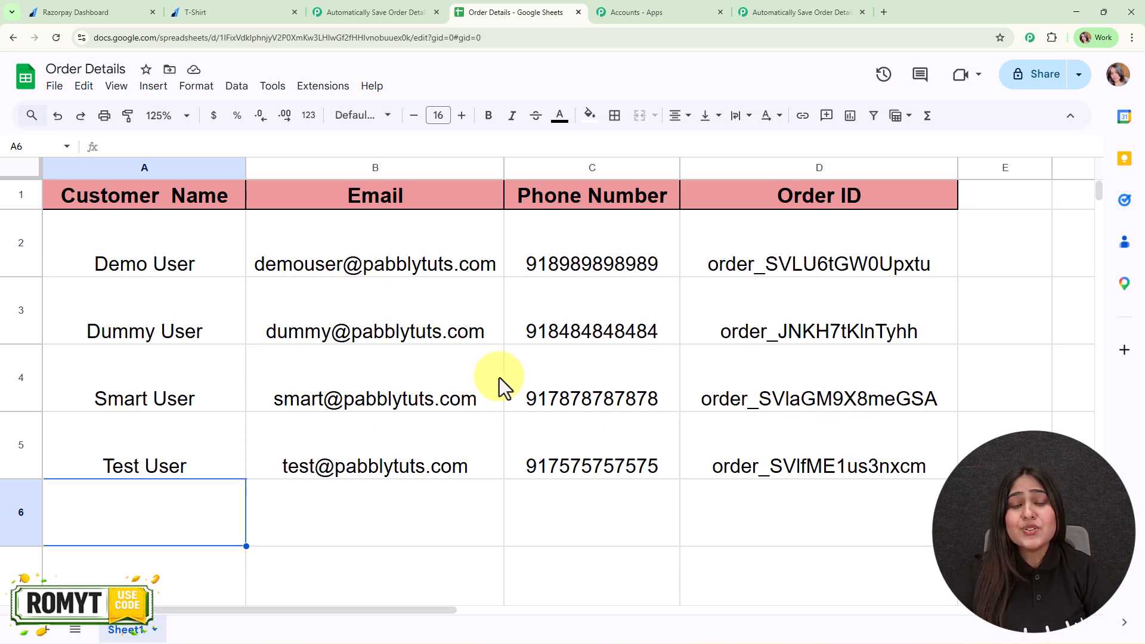
left_click(803, 12)
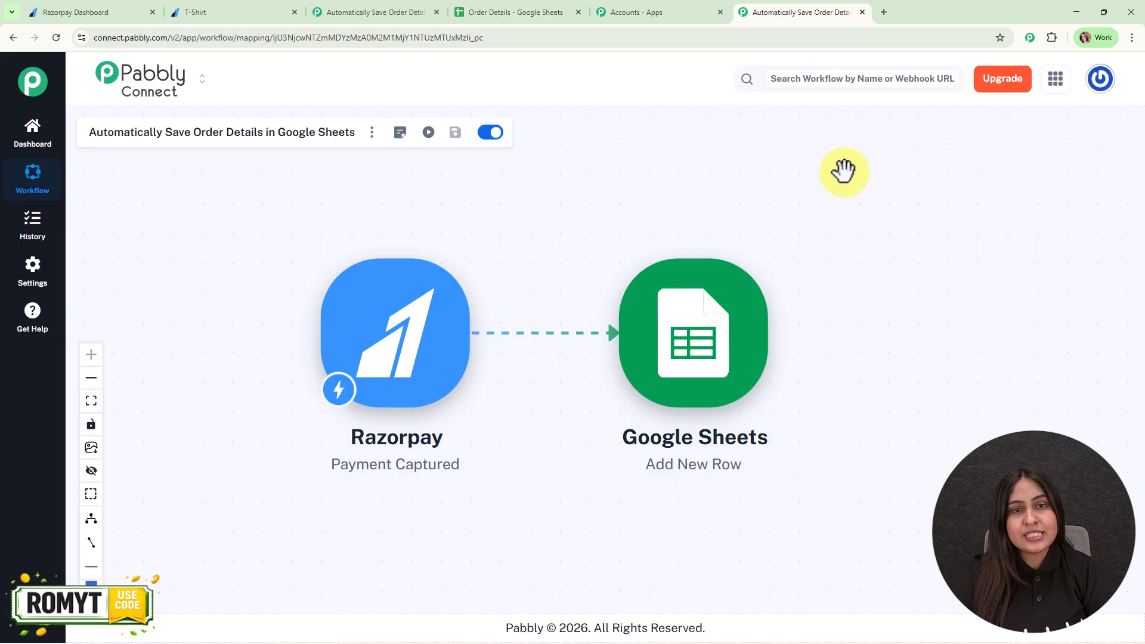